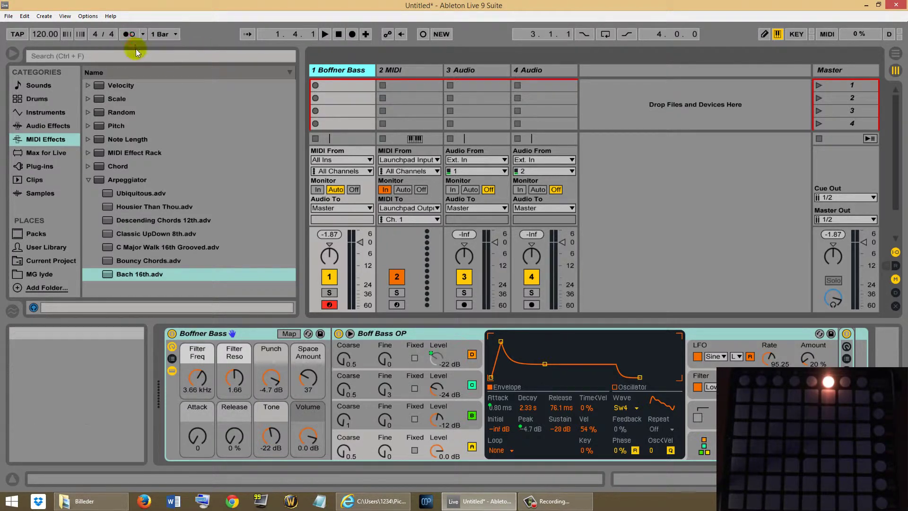
Turn on the metronome and start playback to hear its beat.
left_click(126, 35)
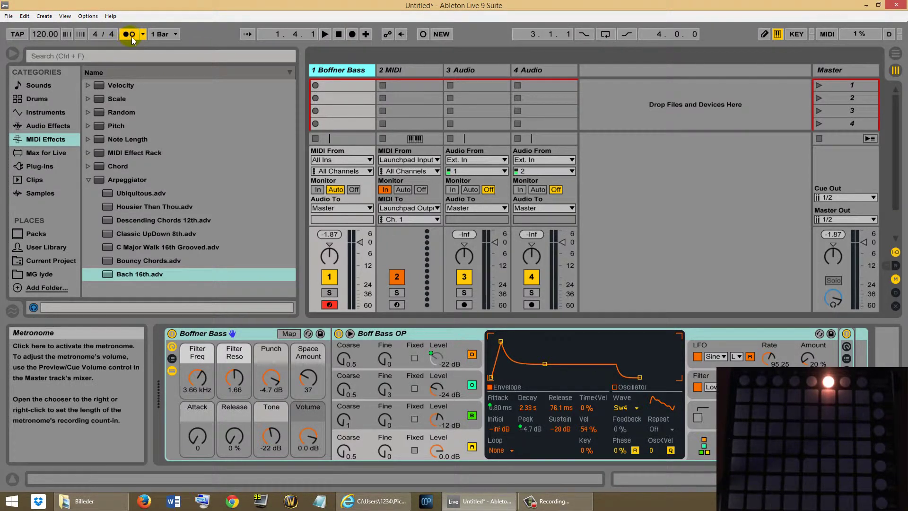
left_click(126, 35)
left_click(325, 34)
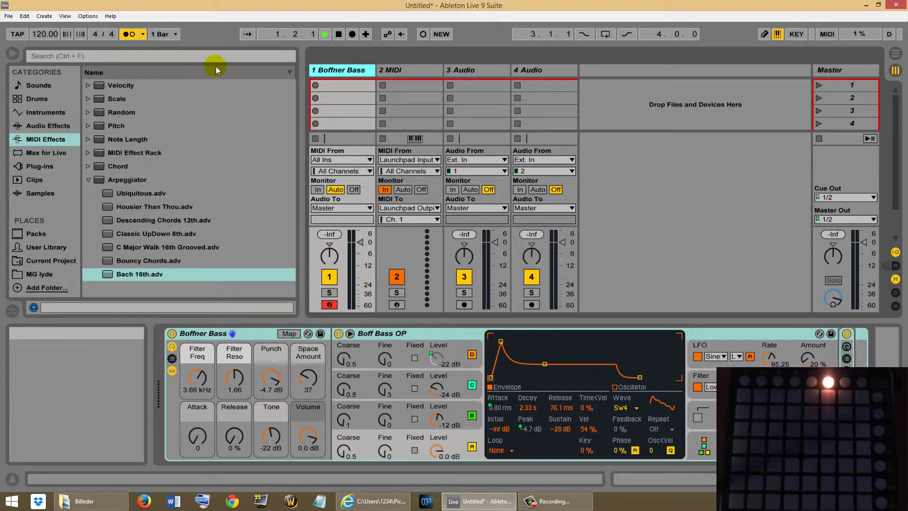
Lower the tempo to 81 BPM, and set it back to 120 BPM.
left_click_drag(49, 36, 50, 57)
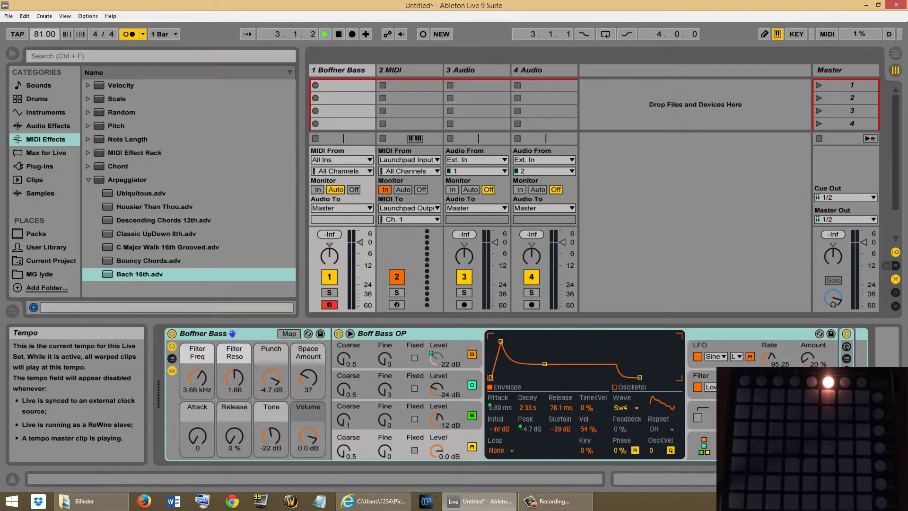
left_click(38, 34)
type("120")
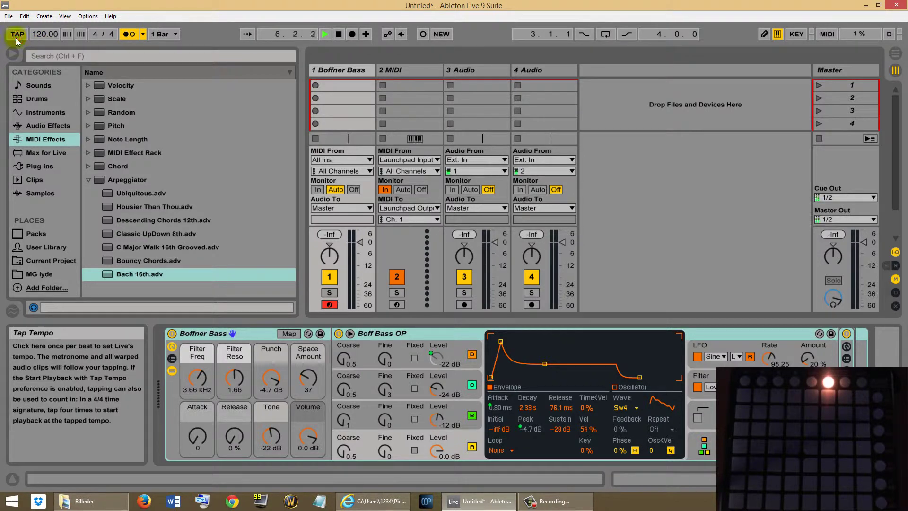
Set the tempo by tapping it in repeatedly by hand, and restore it to 120 BPM.
left_click(16, 38)
left_click(16, 38)
left_click(16, 37)
left_click(16, 38)
left_click(15, 38)
left_click(16, 38)
left_click(16, 38)
left_click(41, 38)
type("120")
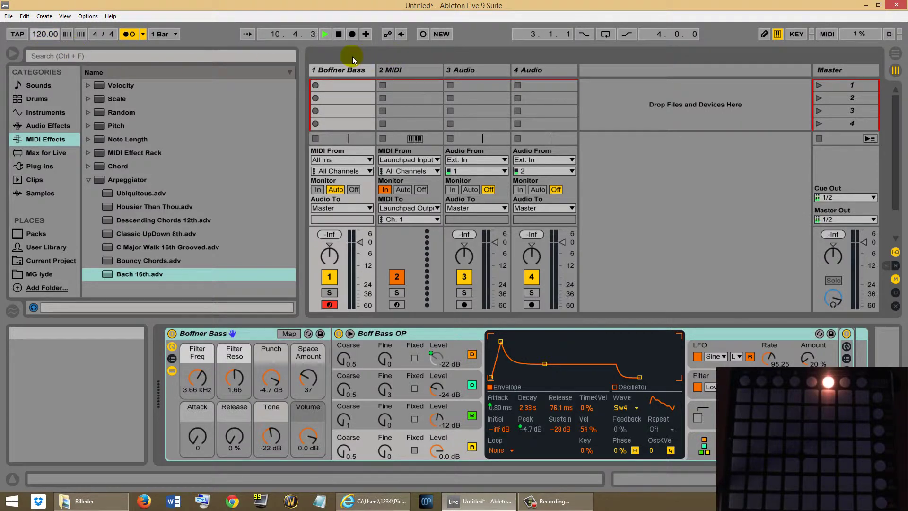
Stop the running playback, record a MIDI clip into the first slot of the Boffner Bass track and stop recording.
left_click(339, 34)
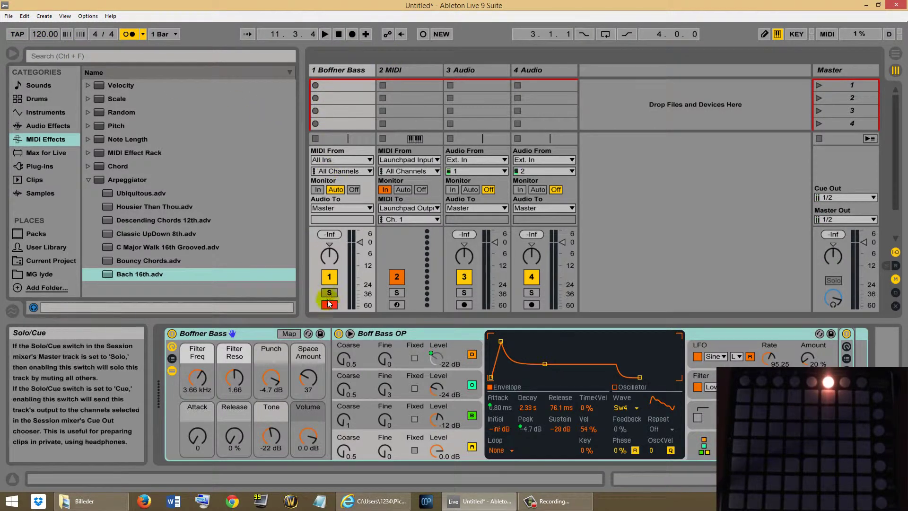
left_click(316, 86)
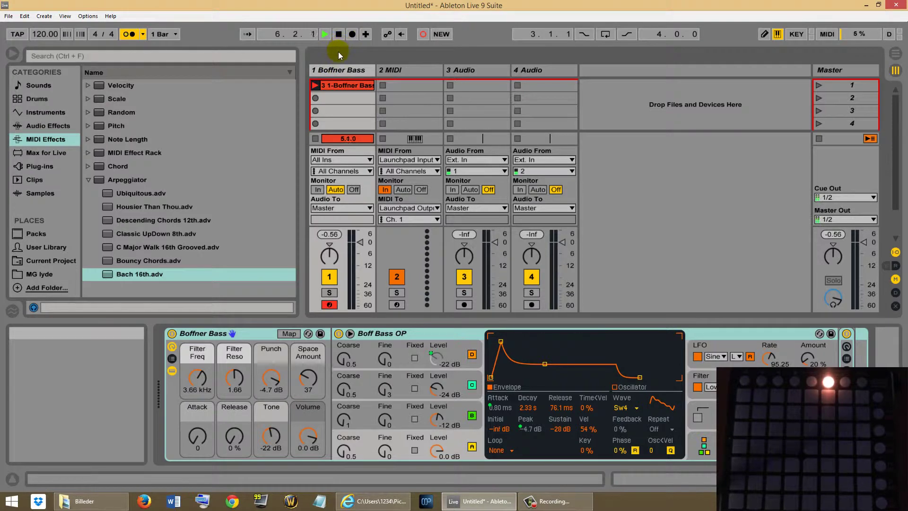
left_click(340, 36)
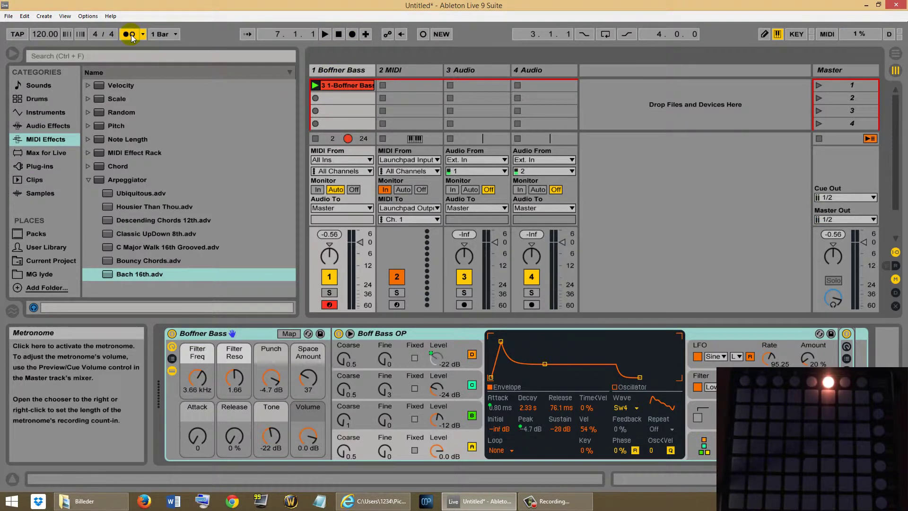
Open the recorded Boffner Bass clip in the note editor and shorten its loop to four bars, ending at bar 5.
double_click(336, 85)
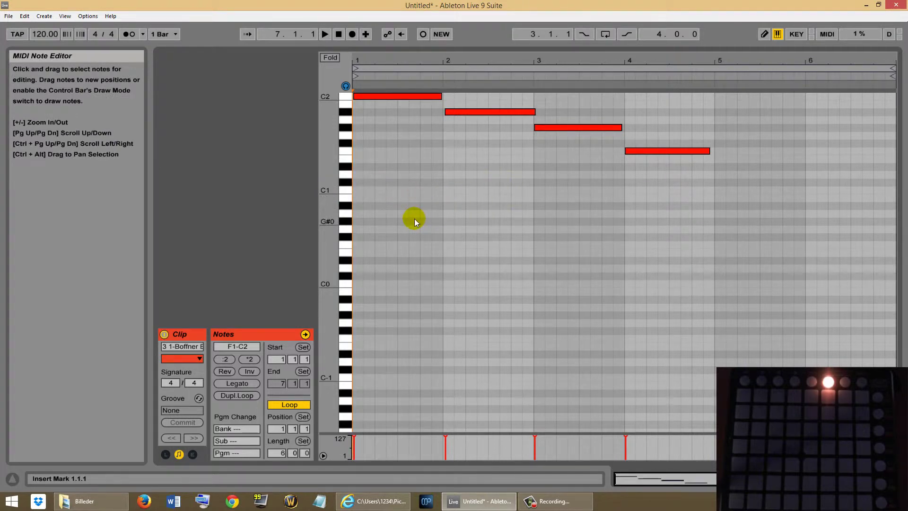
scroll(334, 161, "up", 4)
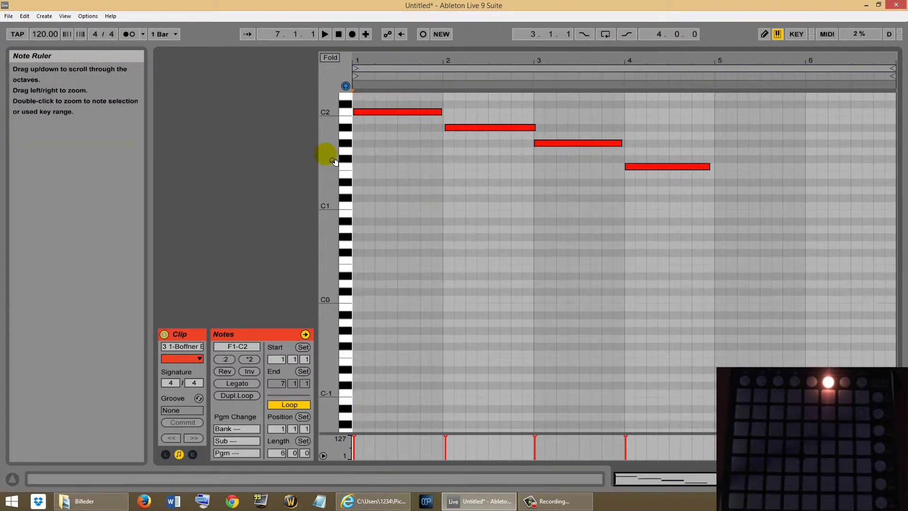
scroll(334, 161, "up", 4)
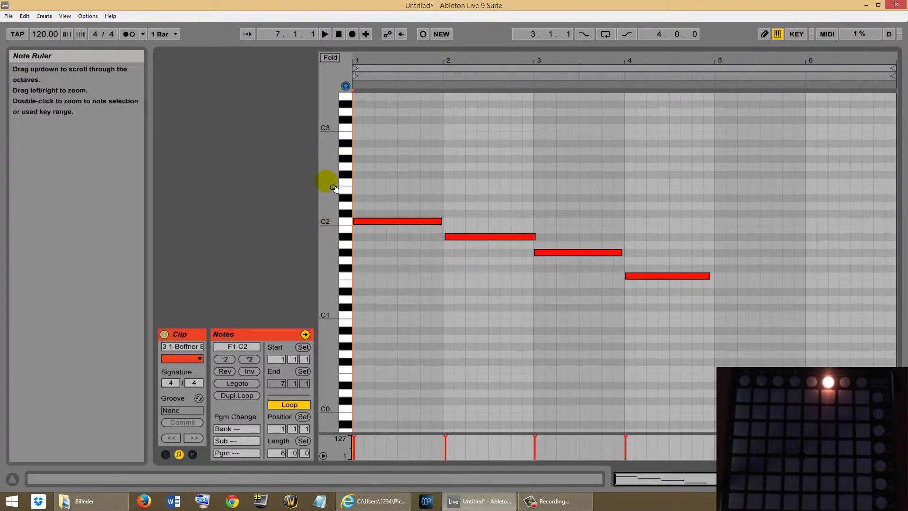
left_click_drag(326, 180, 353, 183)
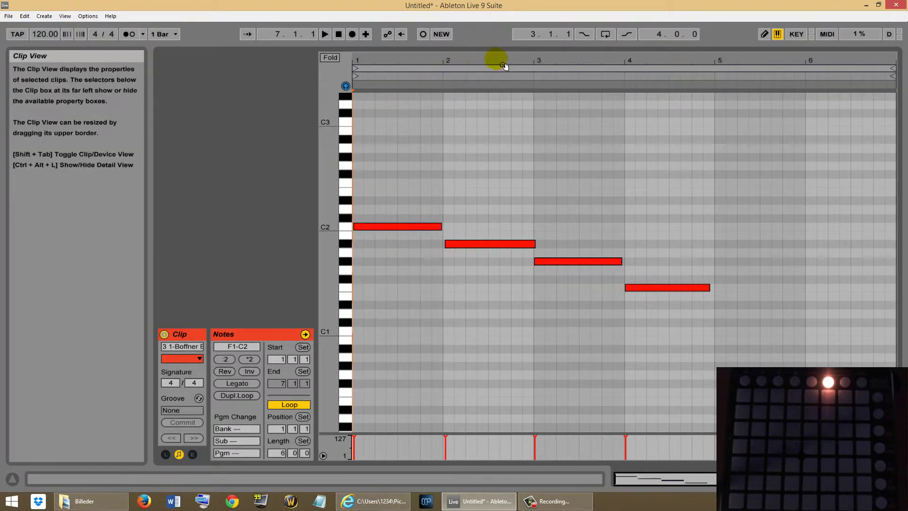
mouse_move(504, 65)
left_mouse_down()
mouse_move(504, 118)
mouse_move(501, 65)
left_mouse_up()
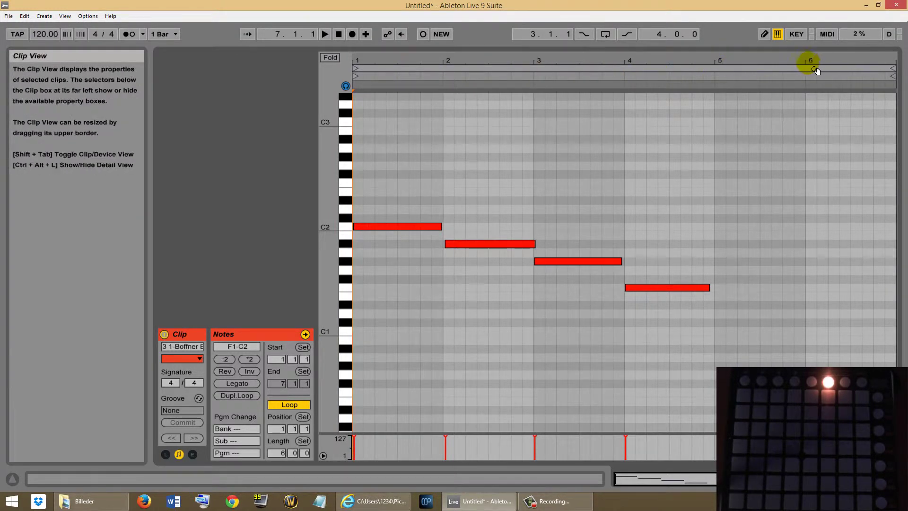
left_click(900, 76)
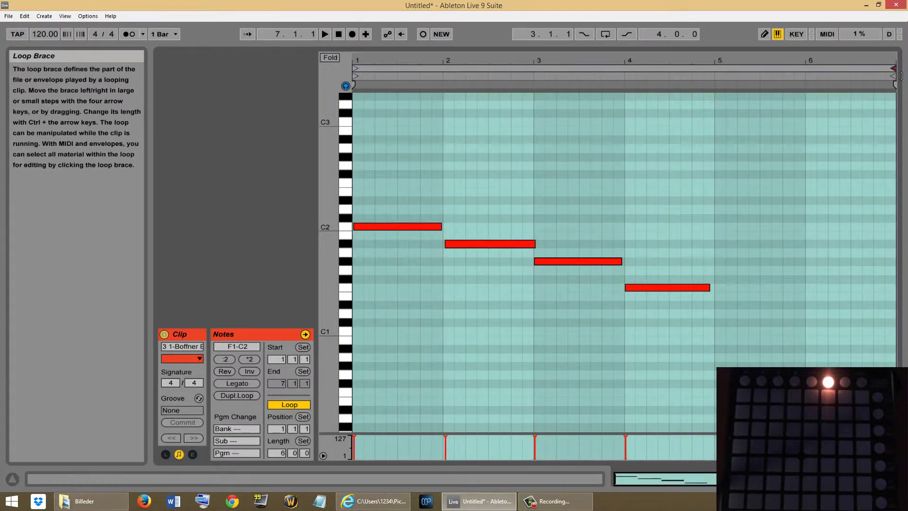
left_click_drag(901, 76, 719, 68)
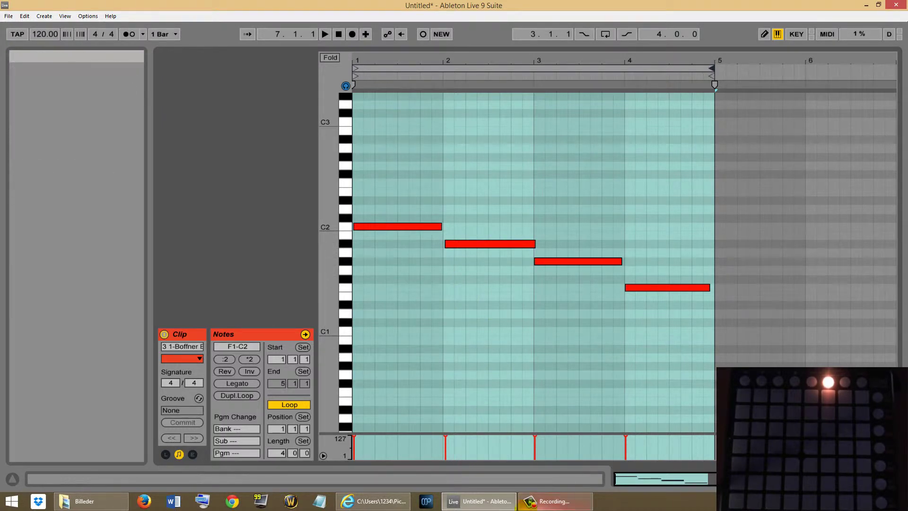
Switch to Internet Explorer to view the shift tab keyboard picture, and return to Ableton Live.
left_click(374, 501)
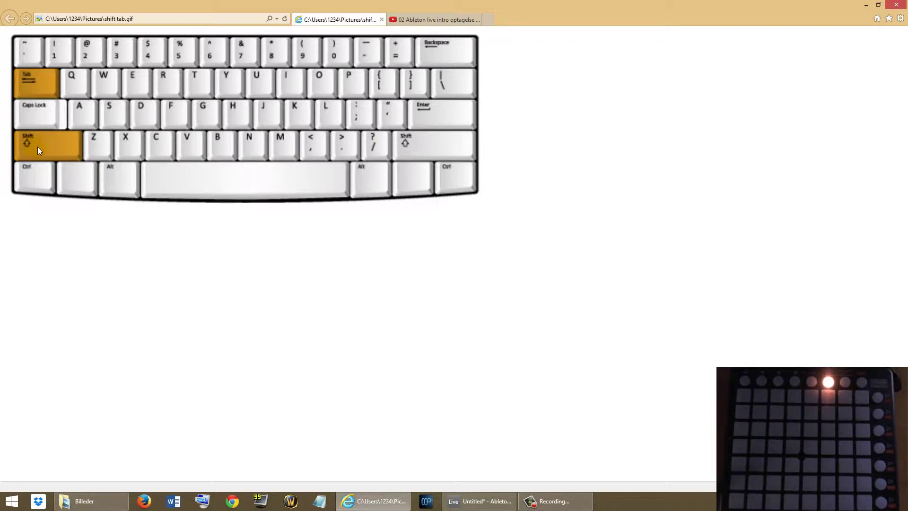
left_click(478, 501)
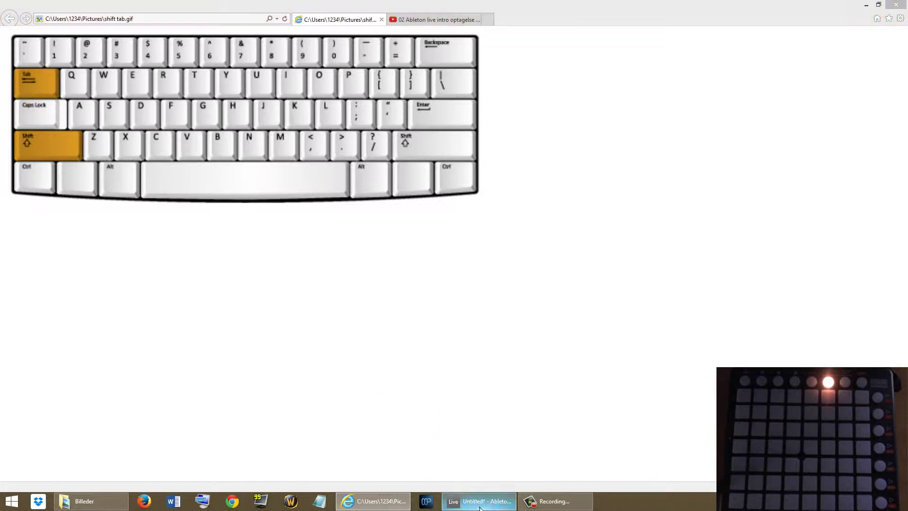
left_click(464, 250)
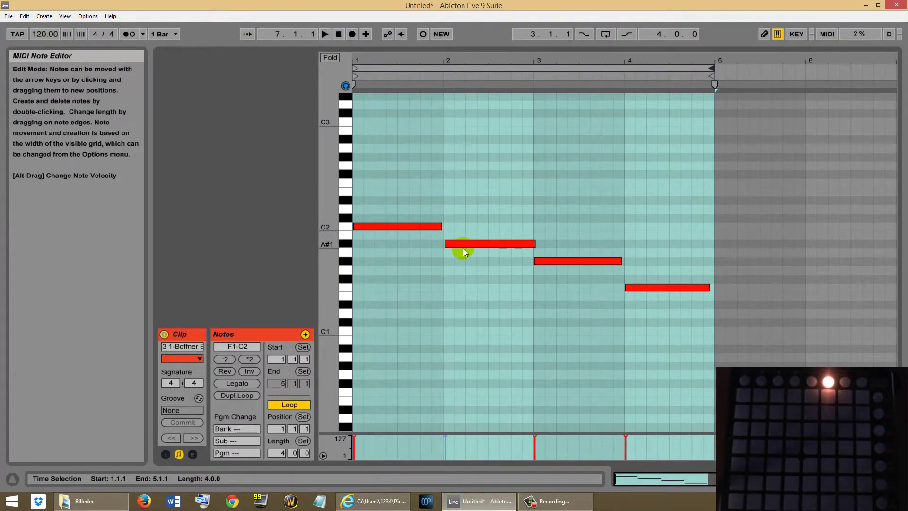
Switch from the note editor back to the Boffner Bass device chain, play the recorded clip and stop playback.
key("shift+Tab")
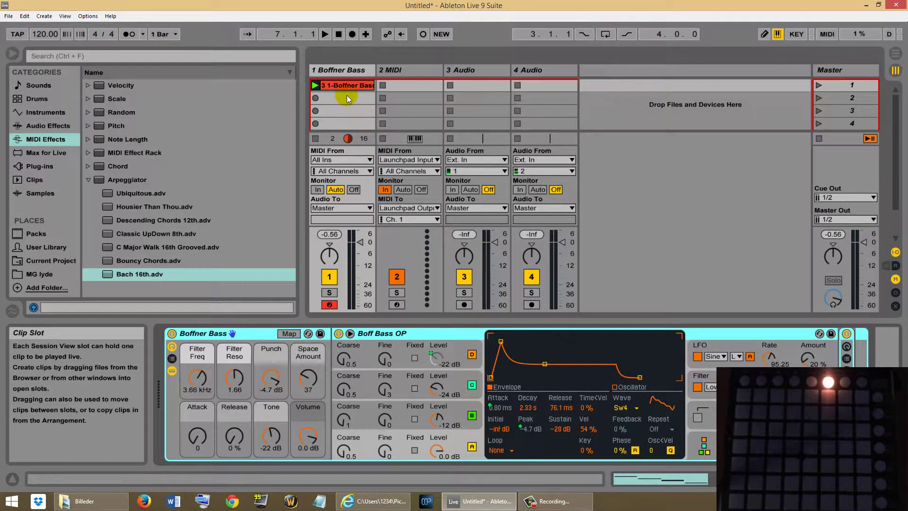
left_click(313, 87)
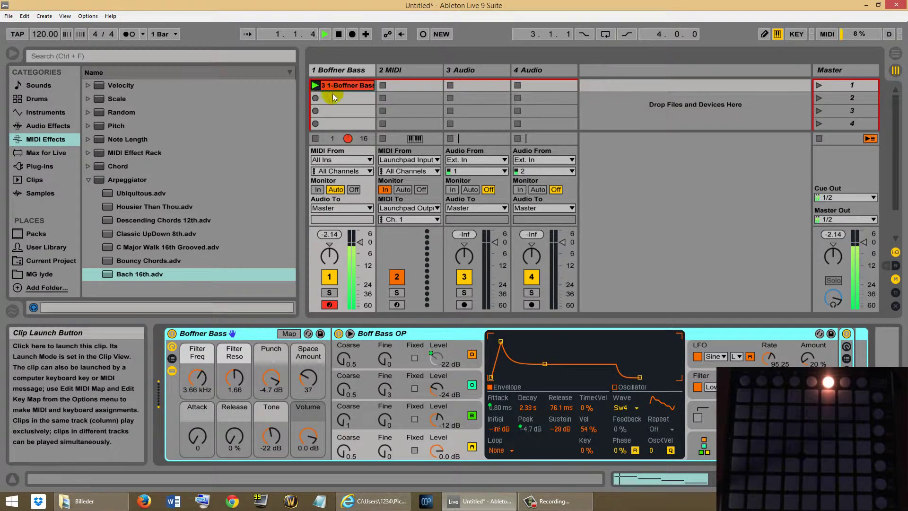
left_click(338, 35)
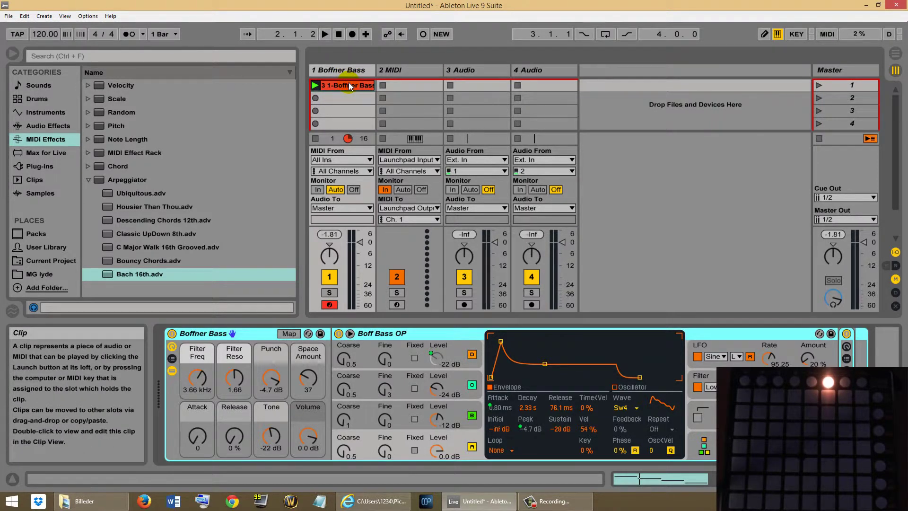
Reopen the bass clip and quantize the start of the A#1 note at bar 2 to the current grid with an amount of 100%.
double_click(350, 85)
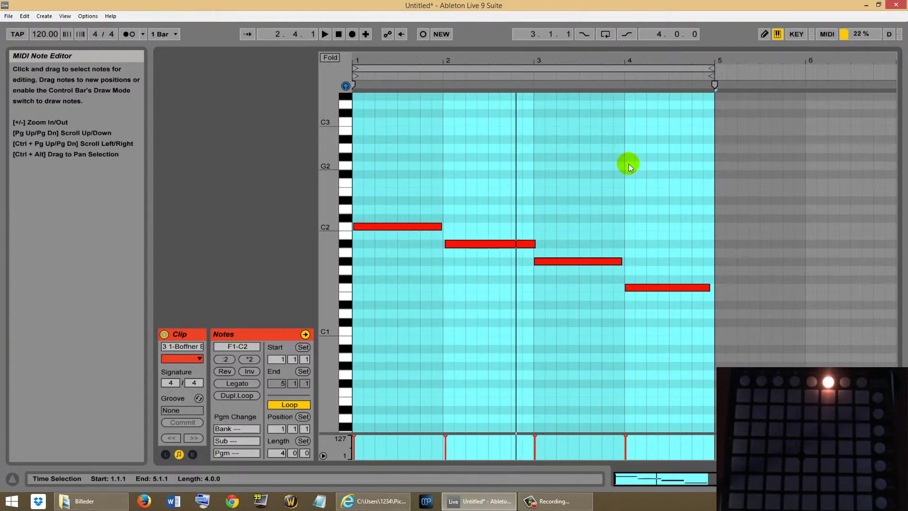
left_click(506, 67)
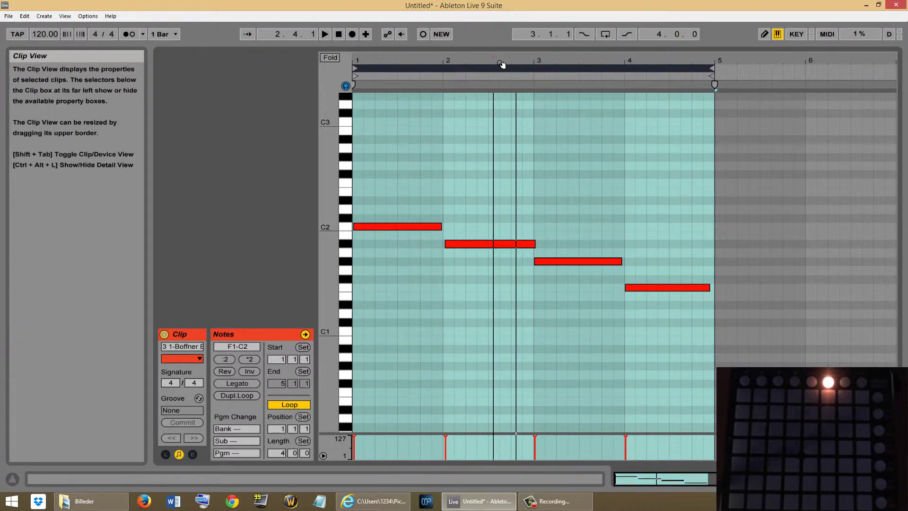
mouse_move(506, 57)
left_mouse_down()
mouse_move(506, 65)
mouse_move(540, 56)
left_mouse_up()
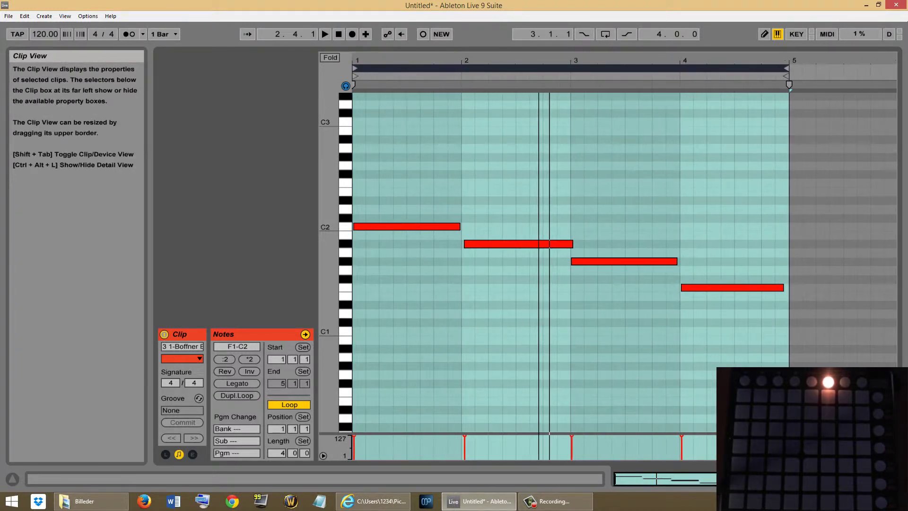
mouse_move(506, 84)
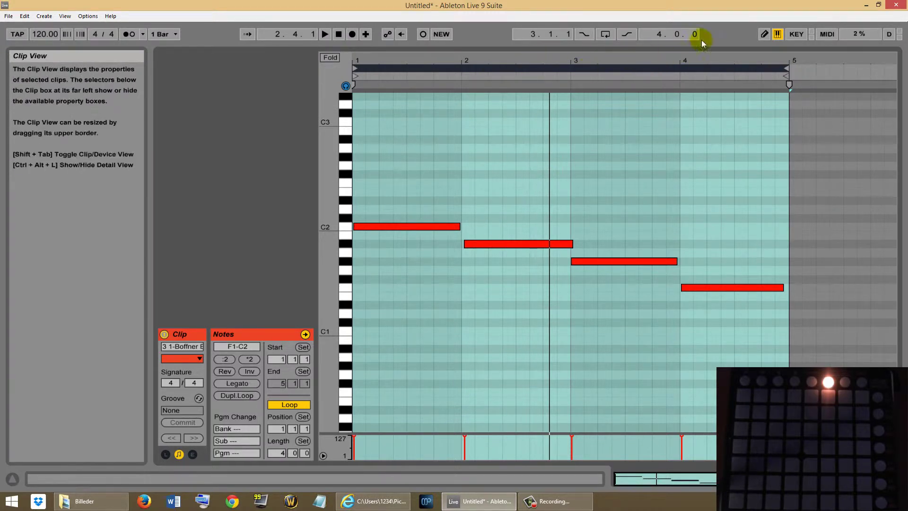
left_click(547, 68)
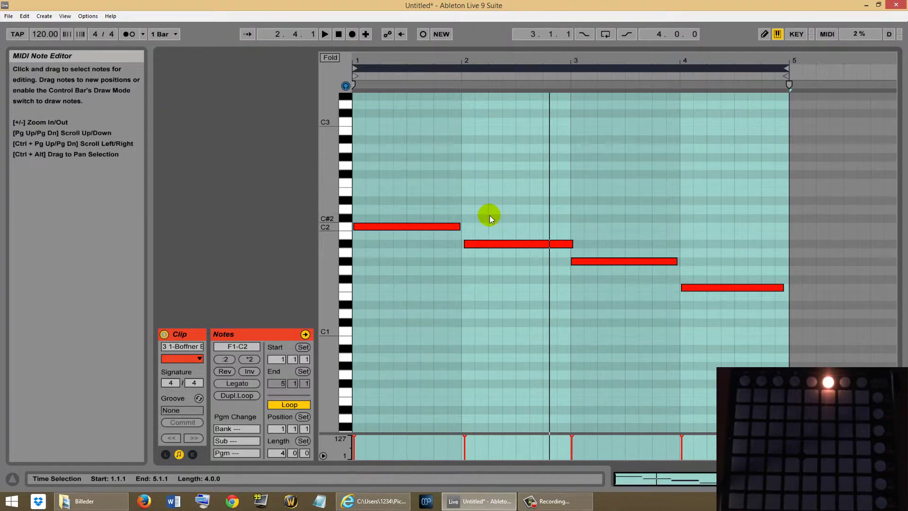
left_click(479, 247)
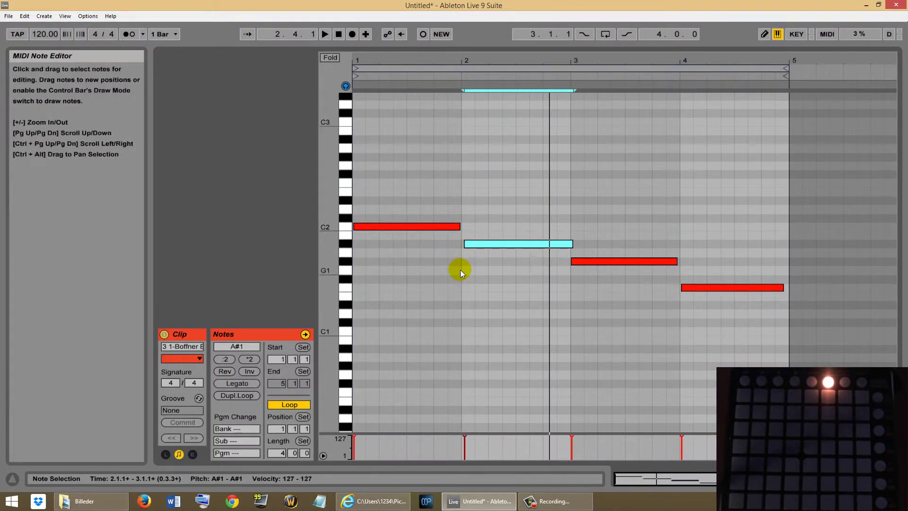
left_click(21, 17)
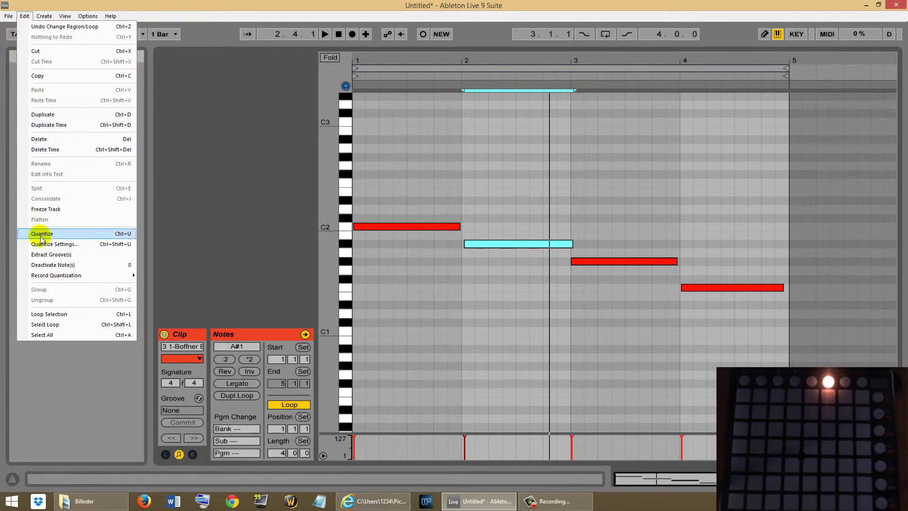
left_click(81, 245)
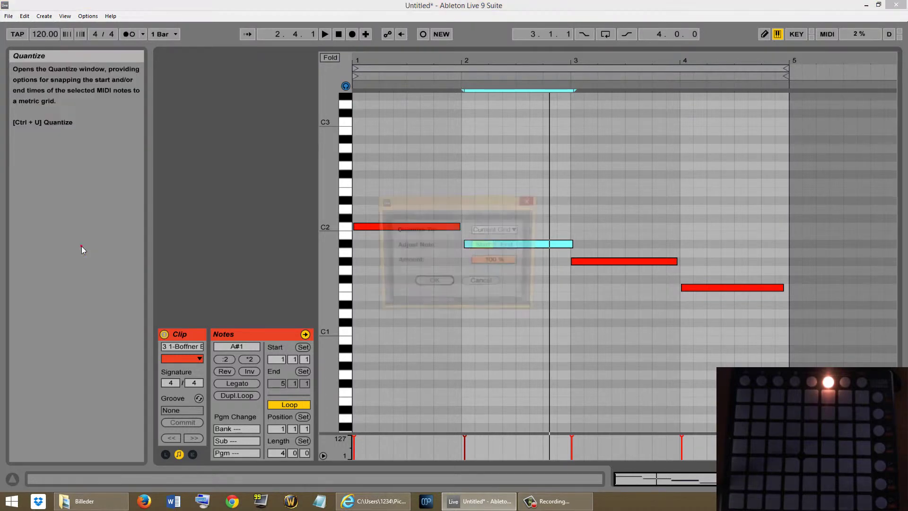
left_click_drag(453, 205, 252, 160)
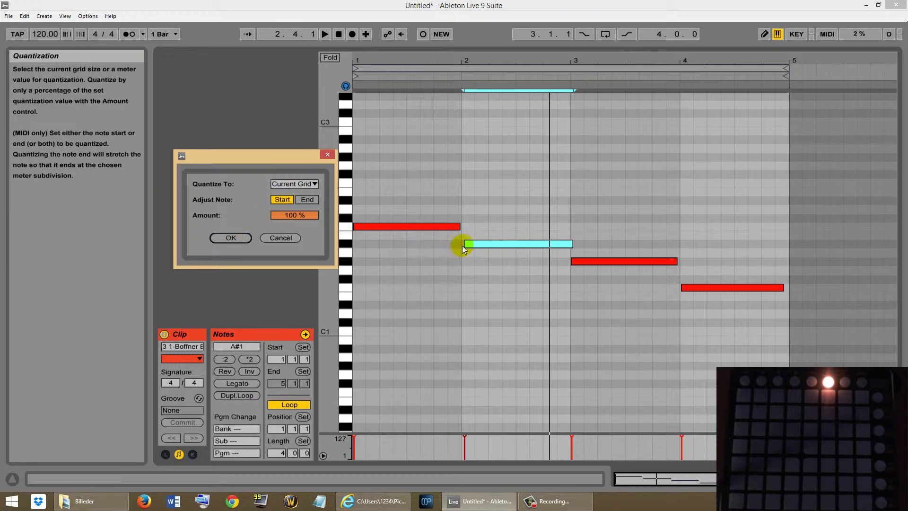
left_click(235, 239)
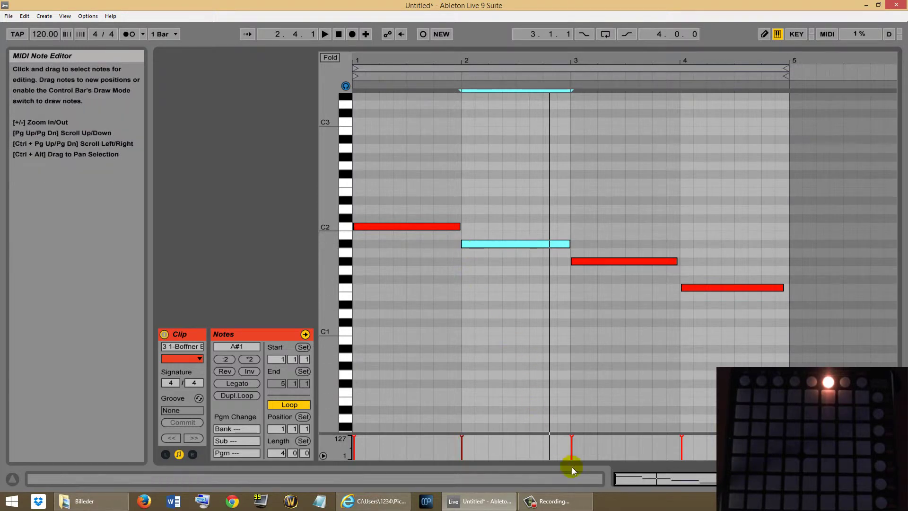
Check the keyboard picture in Internet Explorer, return to Ableton Live and shorten the A#1 note at bar 2 to one beat in Draw Mode.
mouse_move(559, 502)
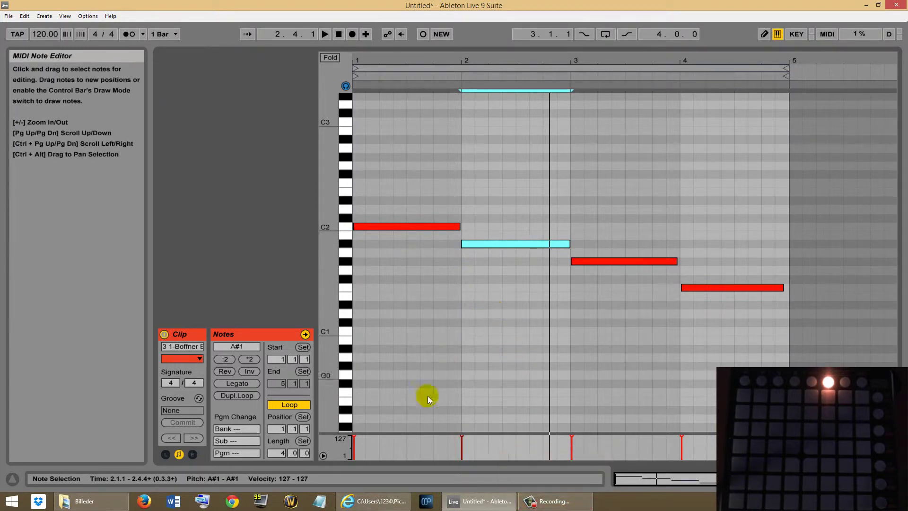
left_click(374, 501)
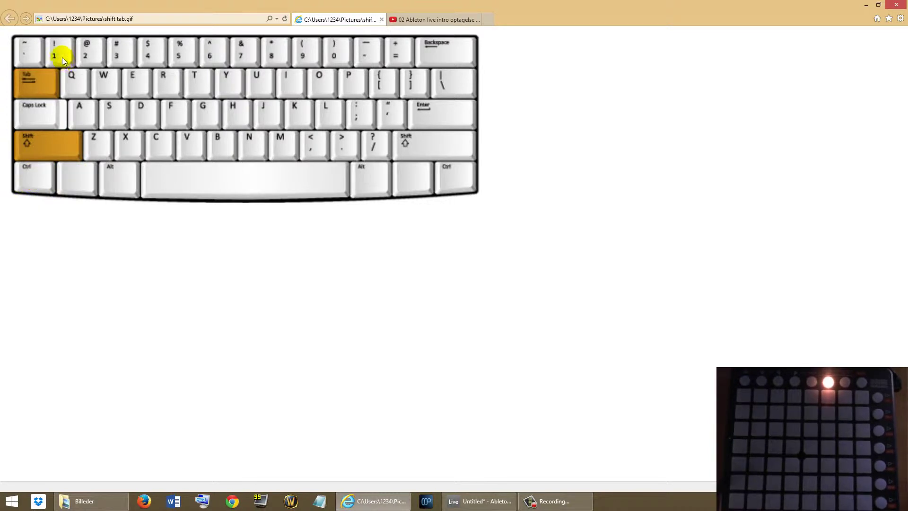
left_click(478, 502)
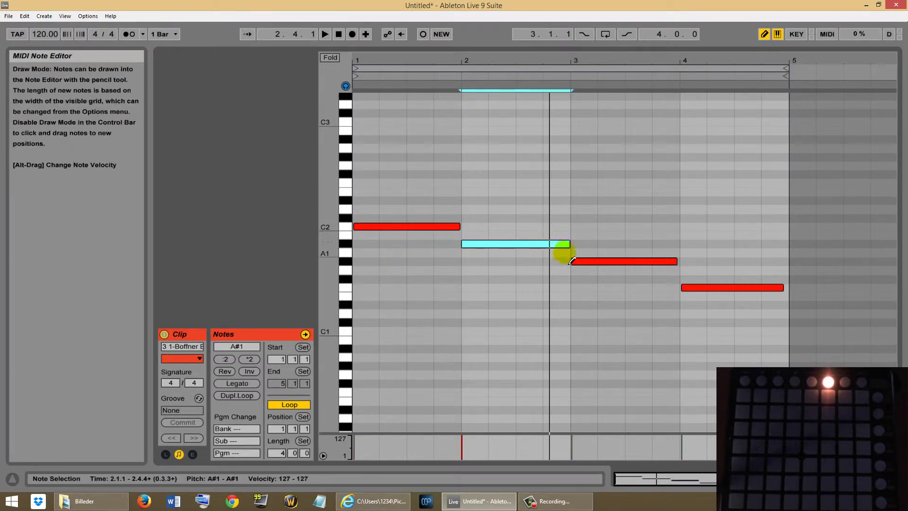
left_click_drag(571, 246, 491, 245)
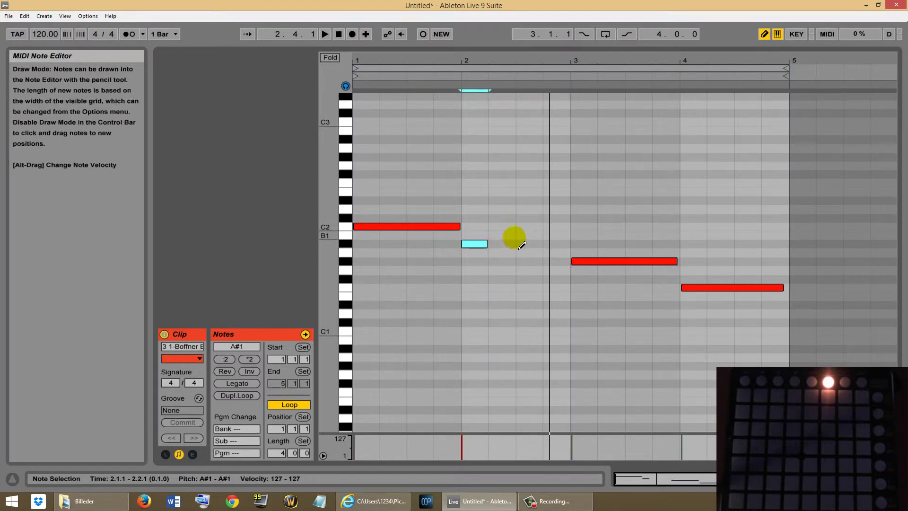
Draw a two-beat B1 note at 2.2 and a one-beat A#1 note at 2.4 in the bass clip.
left_click(502, 234)
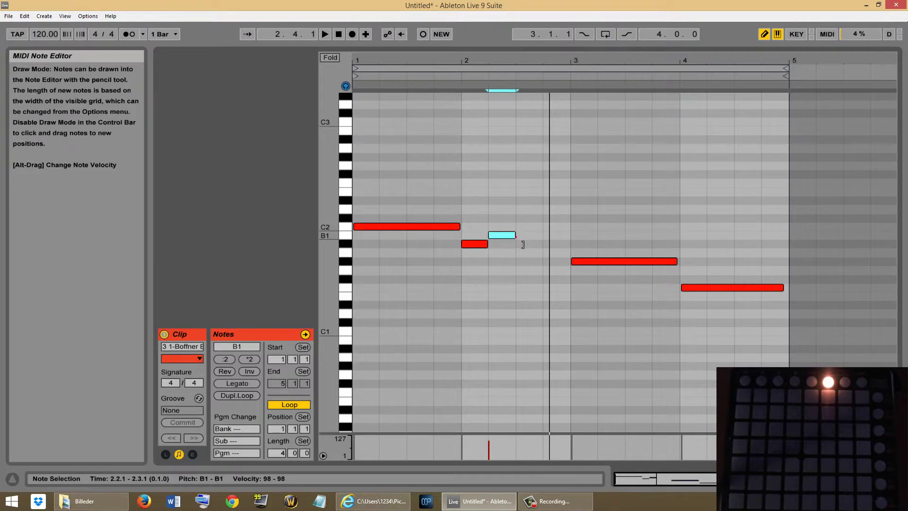
left_click_drag(515, 235, 539, 235)
left_click(556, 244)
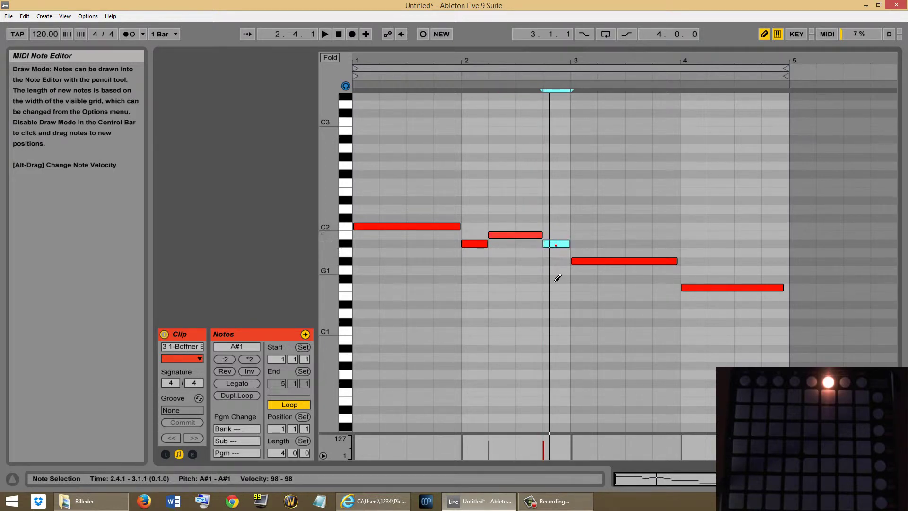
Replace the B1 note at 2.2 with a C2 note lasting two beats.
left_click(513, 235)
left_click(500, 227)
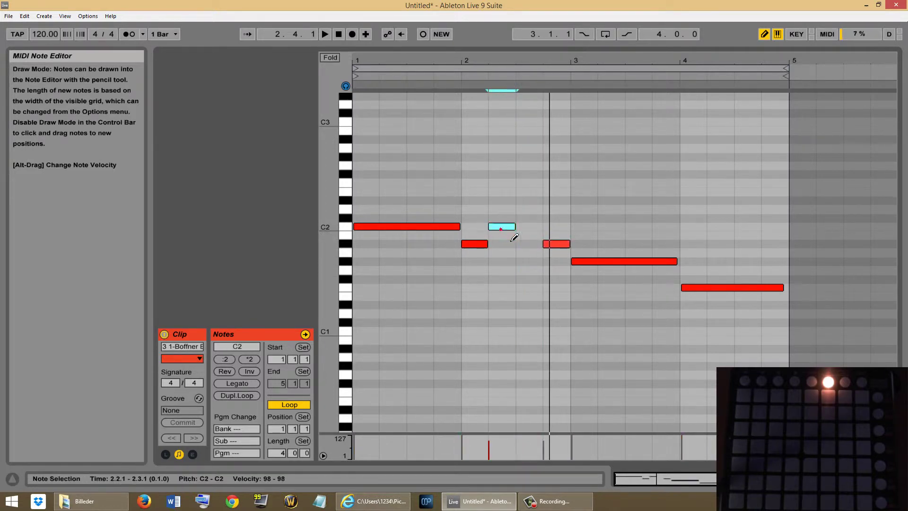
left_click_drag(516, 228, 543, 227)
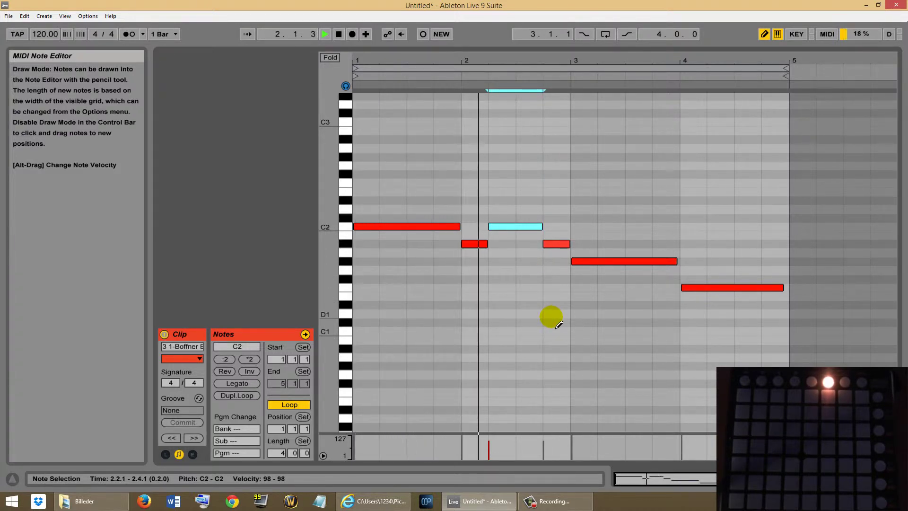
With Draw Mode off, restore bar 2 to a single full-bar A#1 note, and return to the Boffner Bass device chain with the transport reset.
left_click(765, 34)
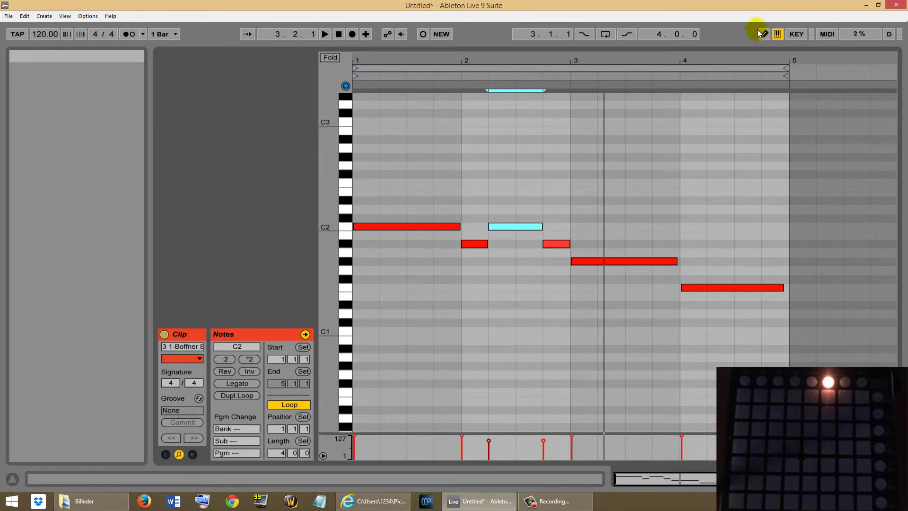
left_click(511, 226)
left_click_drag(511, 228, 567, 245)
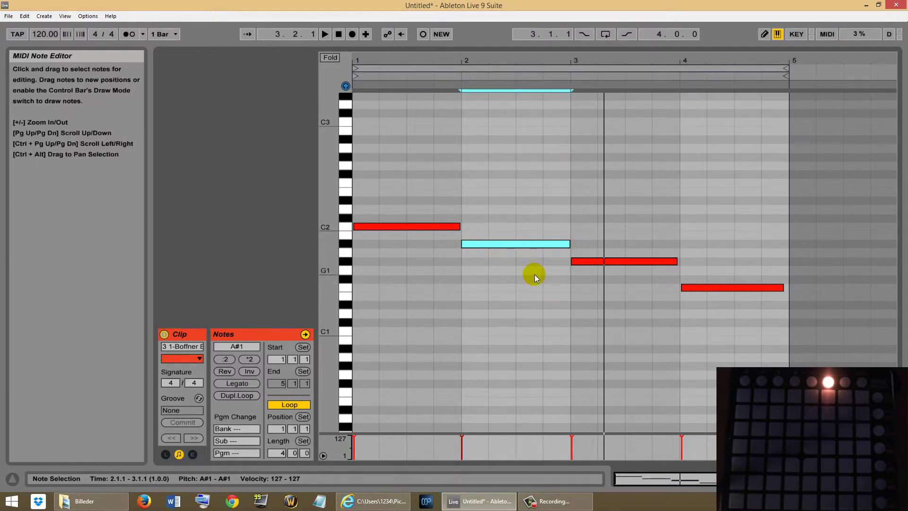
key("shift+Tab")
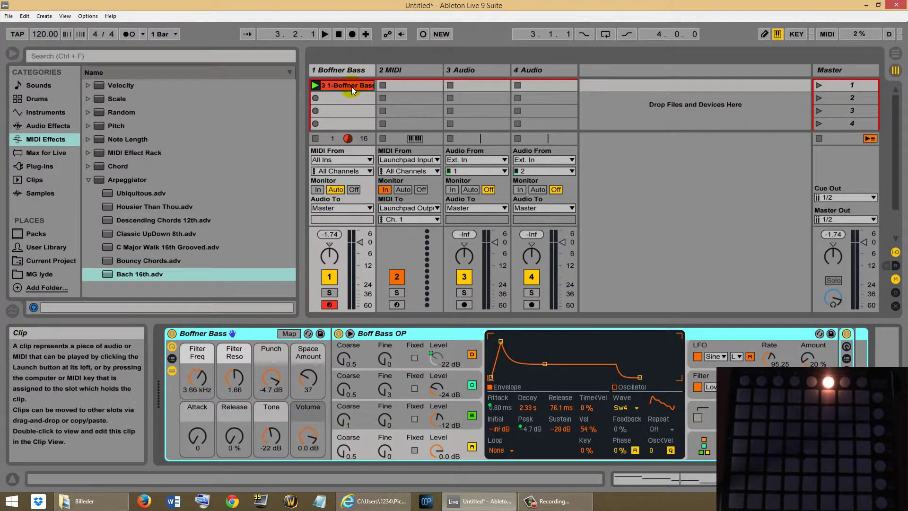
left_click(338, 37)
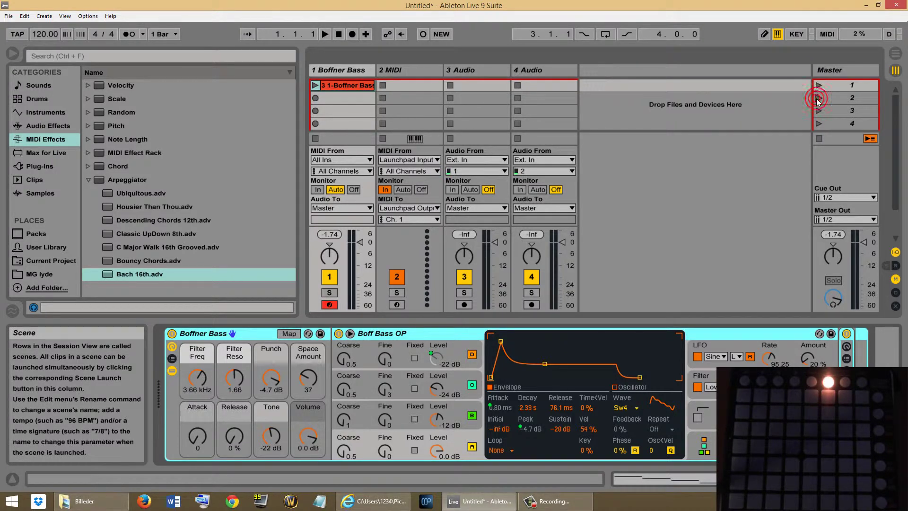
Create an empty MIDI clip in the second slot of the Boffner Bass track and draw a sixteenth-note C2 at its start with note preview on.
double_click(341, 100)
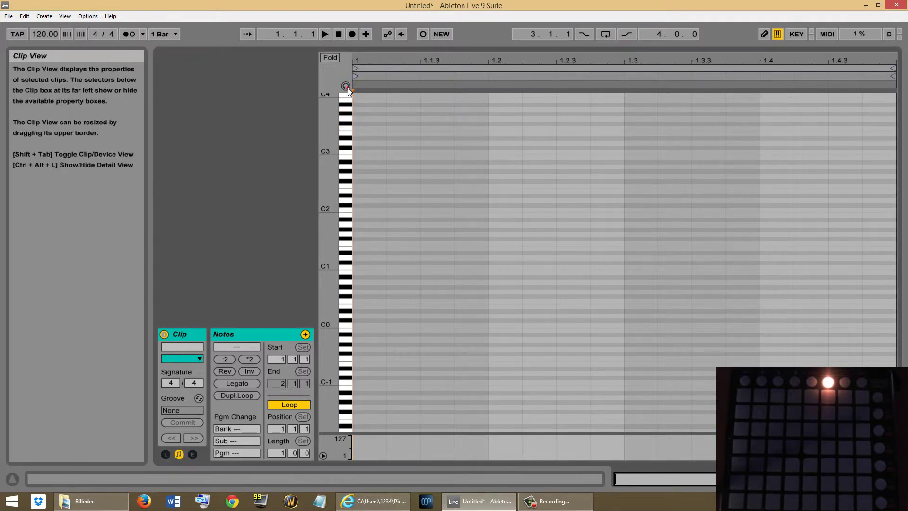
left_click(345, 183)
left_click(347, 209)
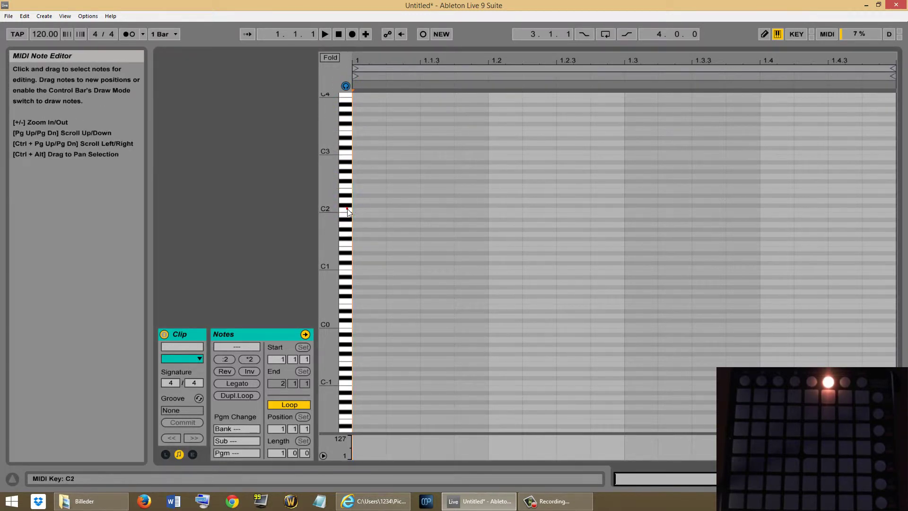
left_click(346, 208)
left_click(365, 209)
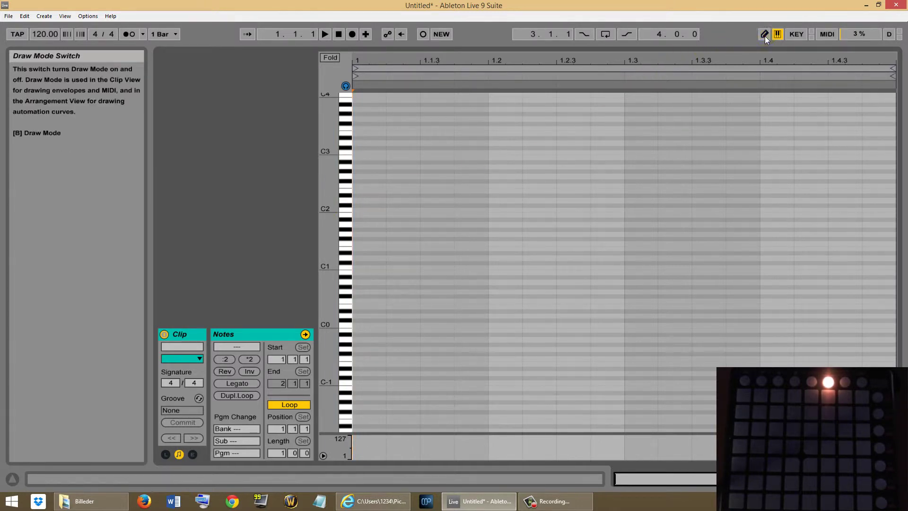
left_click(363, 210)
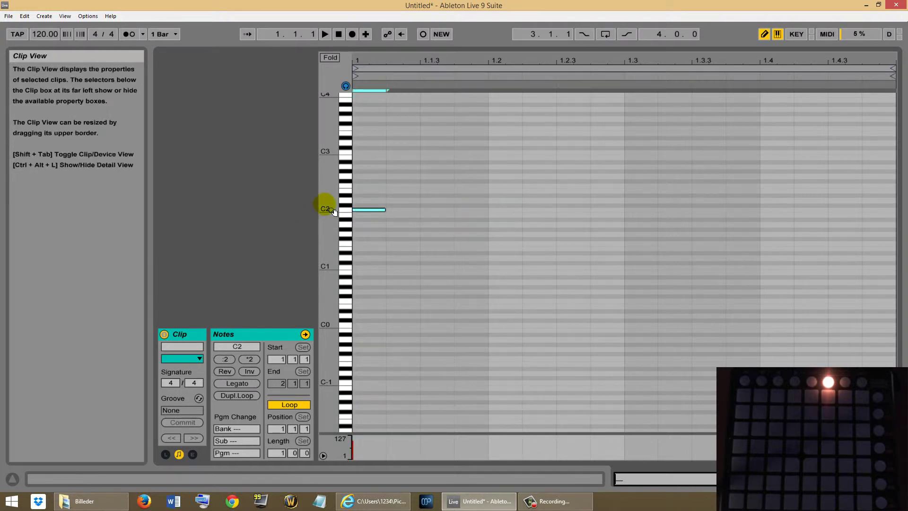
Draw sixteenth notes in bar 1 of the new clip: C2 at 1.2, A#1 at 1.3, G#1 at 1.4 and F1 at 1.4.3.
mouse_move(336, 208)
left_mouse_down()
mouse_move(339, 245)
mouse_move(342, 208)
mouse_move(348, 222)
mouse_move(326, 198)
left_mouse_up()
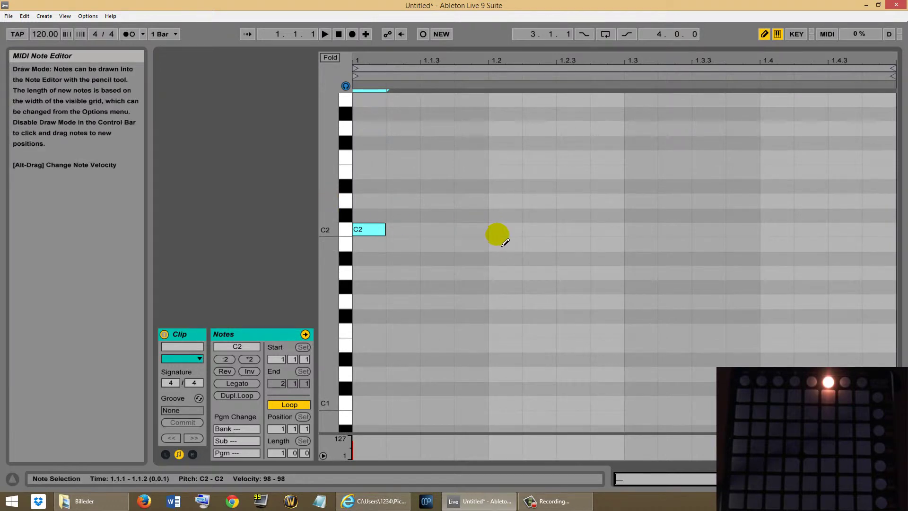
left_click(505, 228)
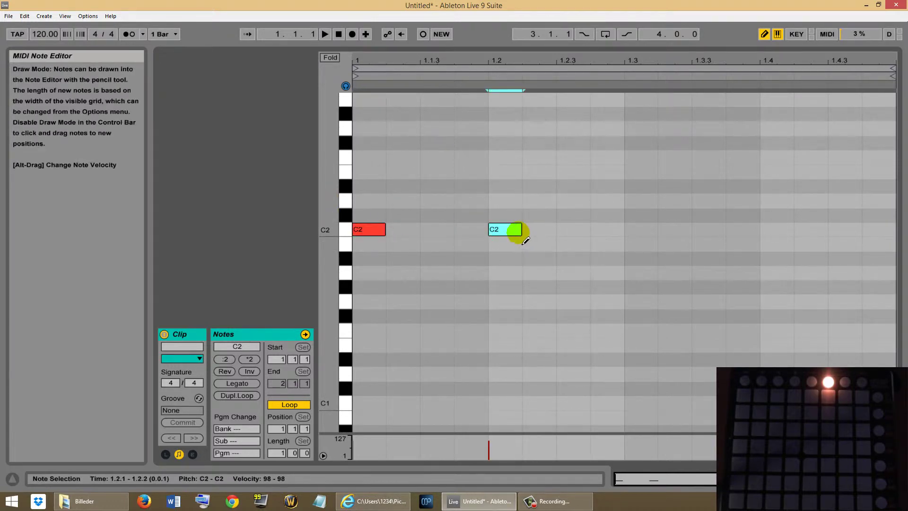
left_click(644, 279)
left_click(651, 275)
left_click(649, 261)
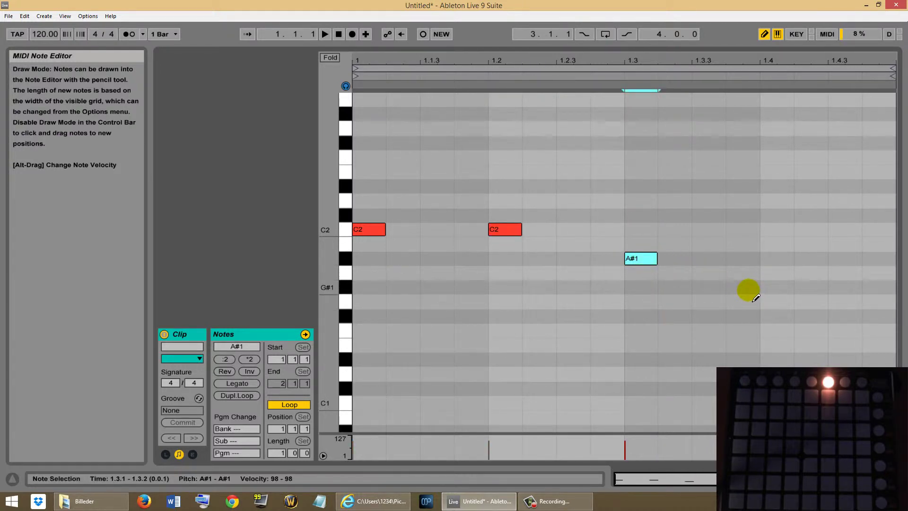
left_click(762, 289)
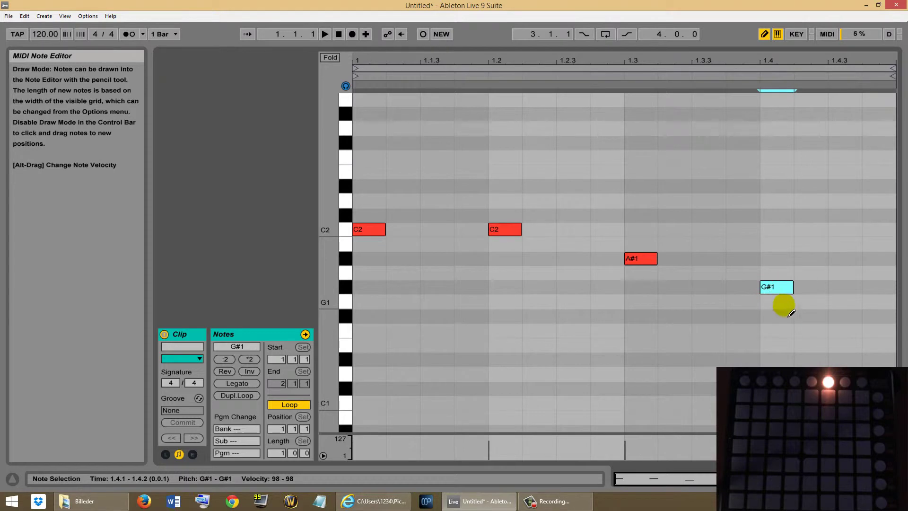
left_click(849, 316)
left_click(848, 316)
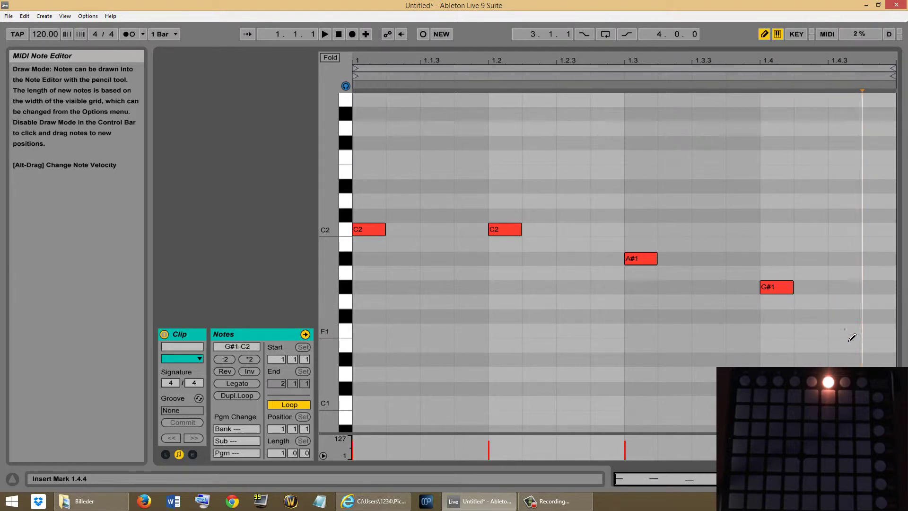
left_click(844, 330)
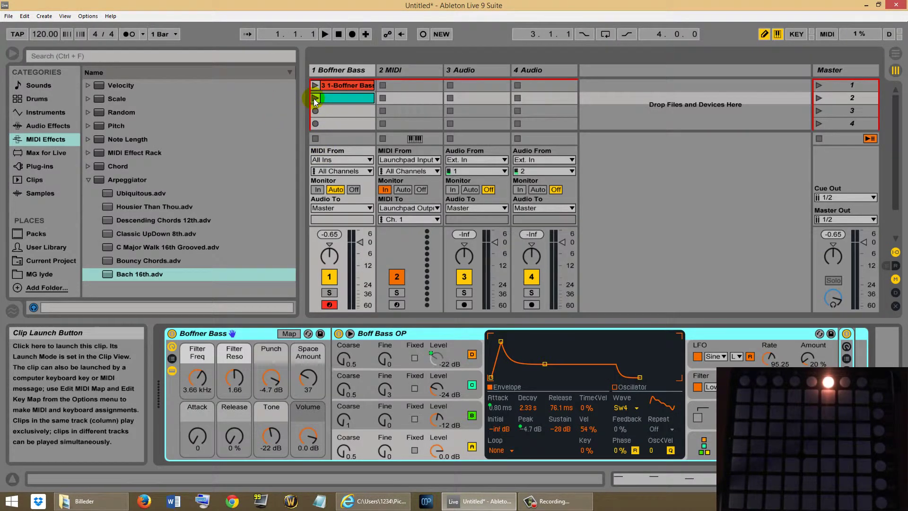
Audition the new clip and extend its loop to a length of two bars.
left_click(314, 98)
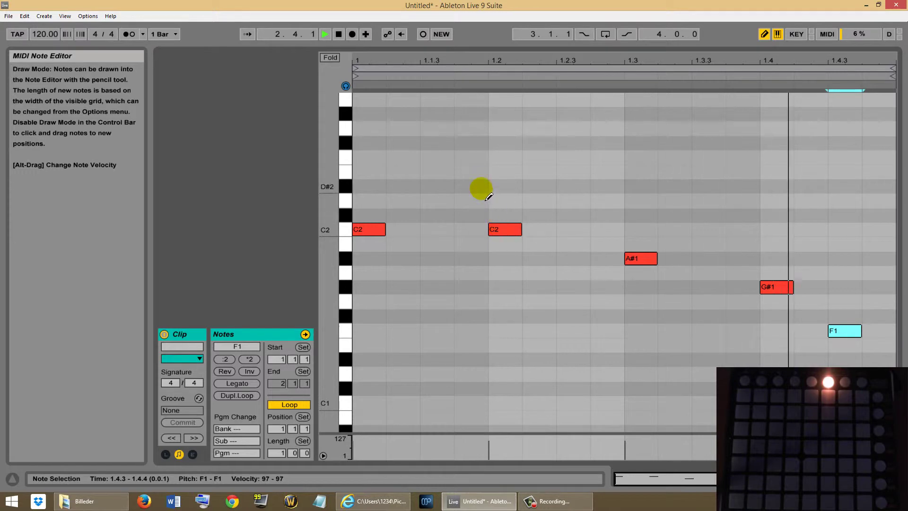
left_click(339, 35)
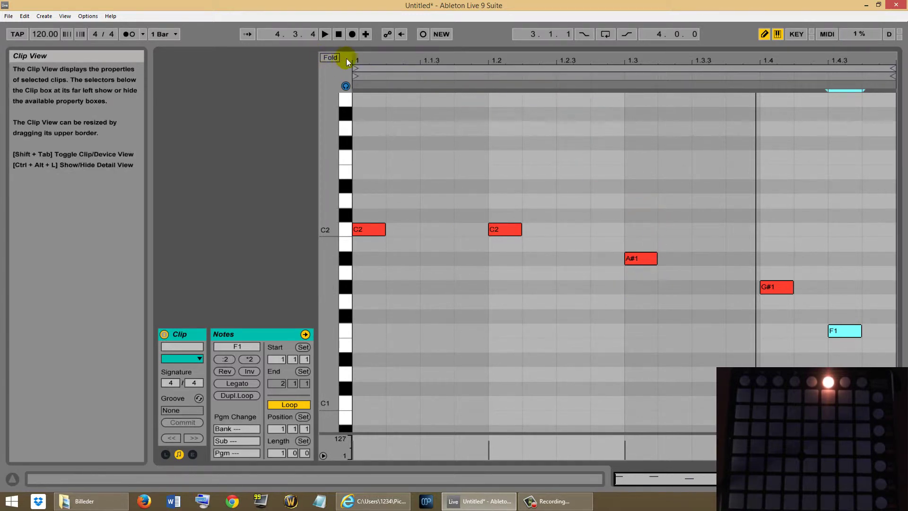
left_click(899, 74)
left_click_drag(901, 75, 672, 70)
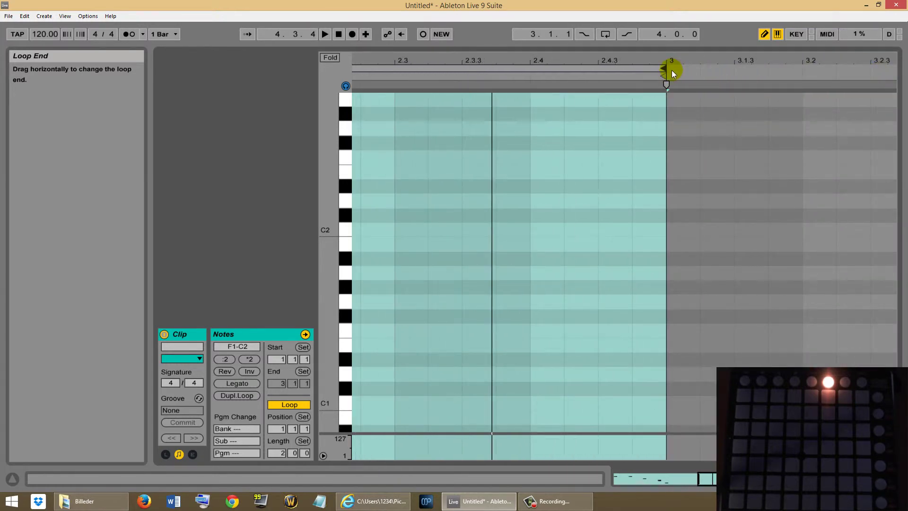
double_click(454, 64)
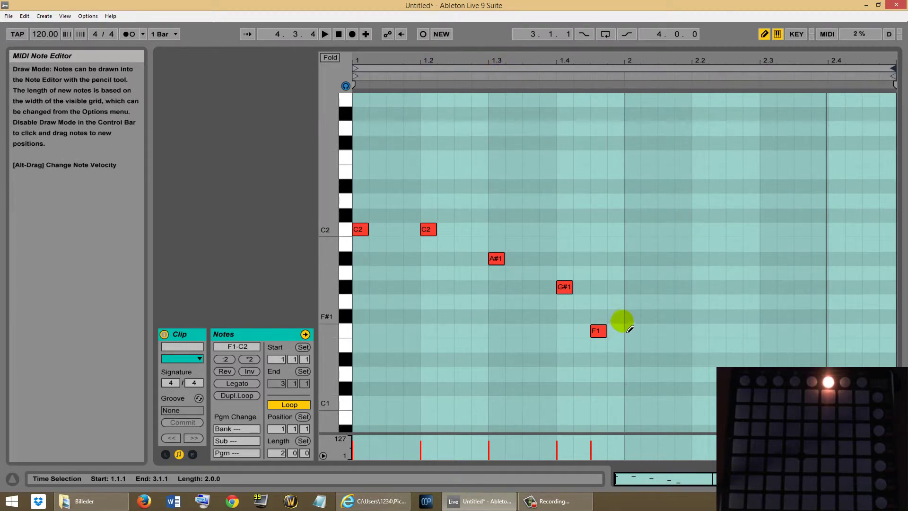
key("space")
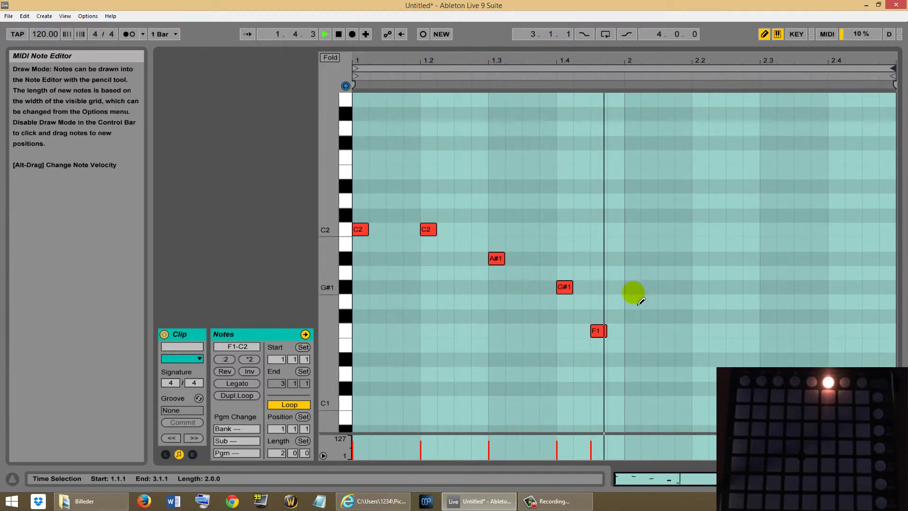
key("space")
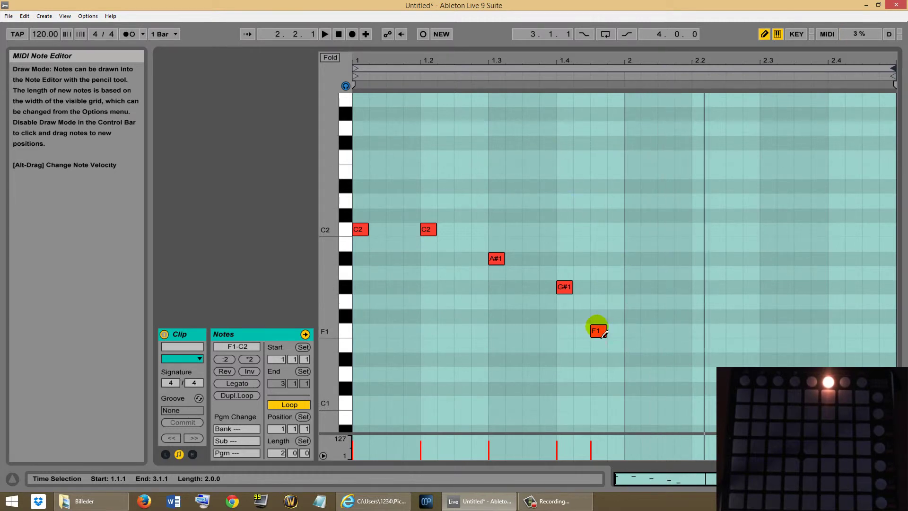
Draw sixteenth notes in bar 2: D#1 at 2.1, D#1 at 2.1.3 and F1 at 2.2.
left_click(633, 376)
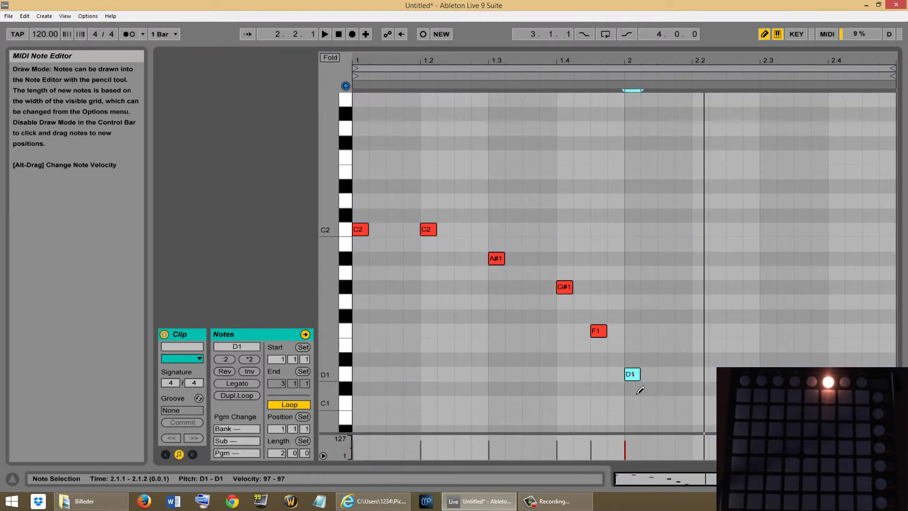
left_click_drag(632, 374, 632, 359)
left_click(654, 359)
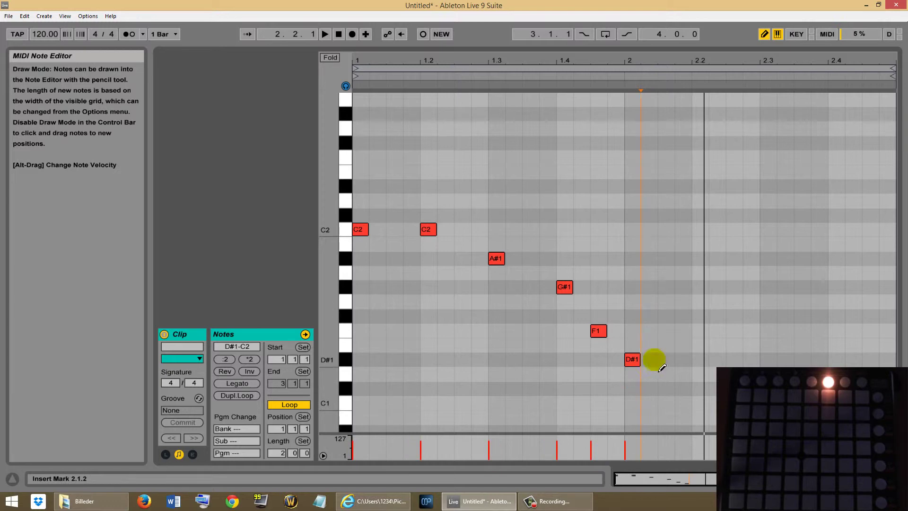
left_click(666, 359)
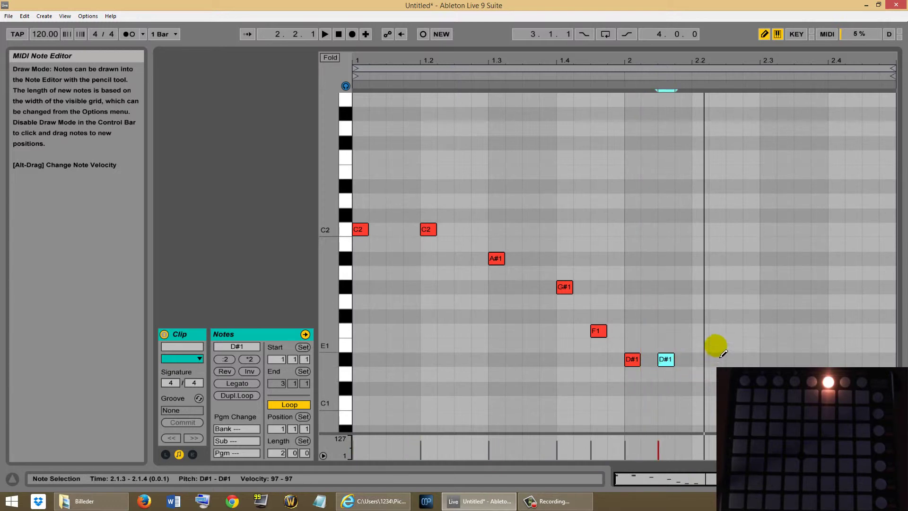
left_click(700, 330)
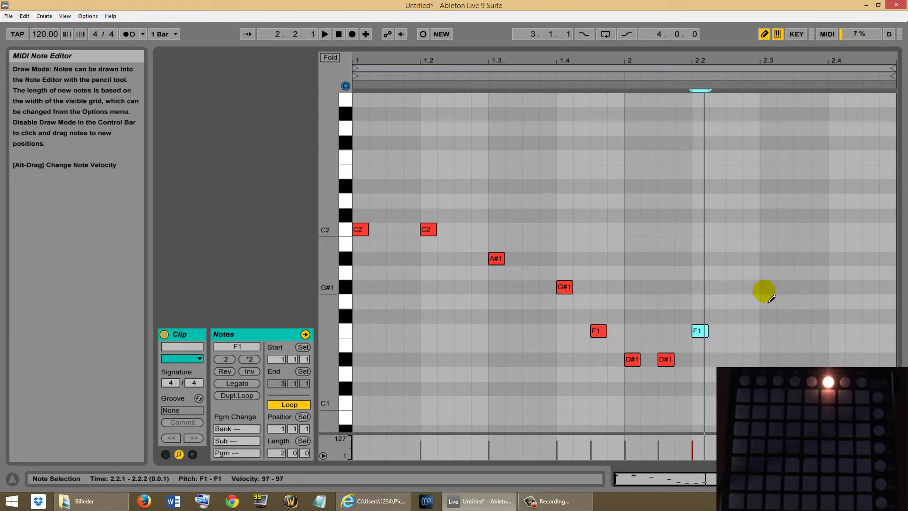
Draw sixteenth-note G1s at 2.3 and 2.3.3 and an A#1 at 2.4, and replace the G#1 at 1.4 with G1.
left_click(764, 287)
left_click(765, 287)
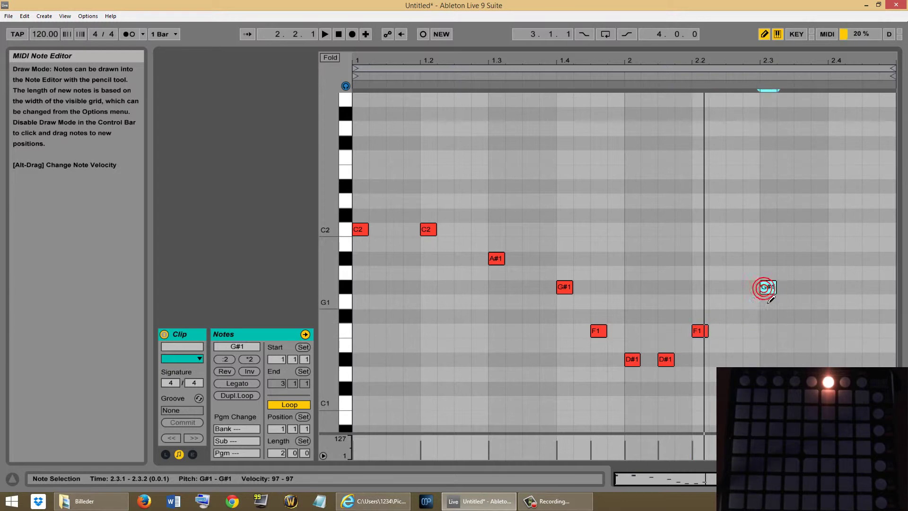
left_click(772, 303)
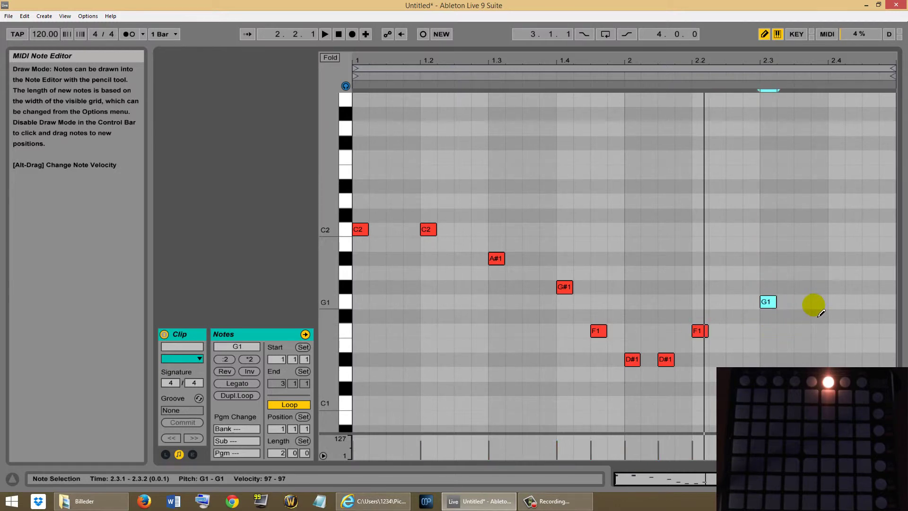
left_click(810, 304)
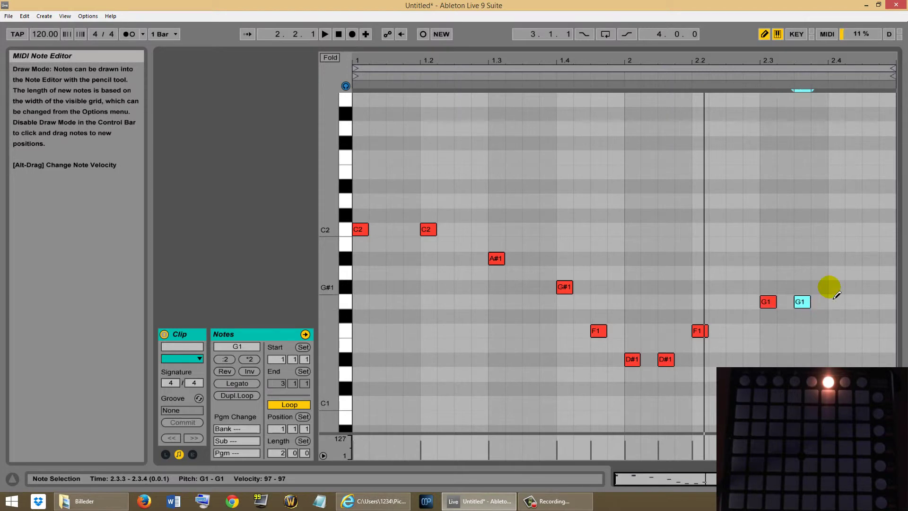
left_click(838, 260)
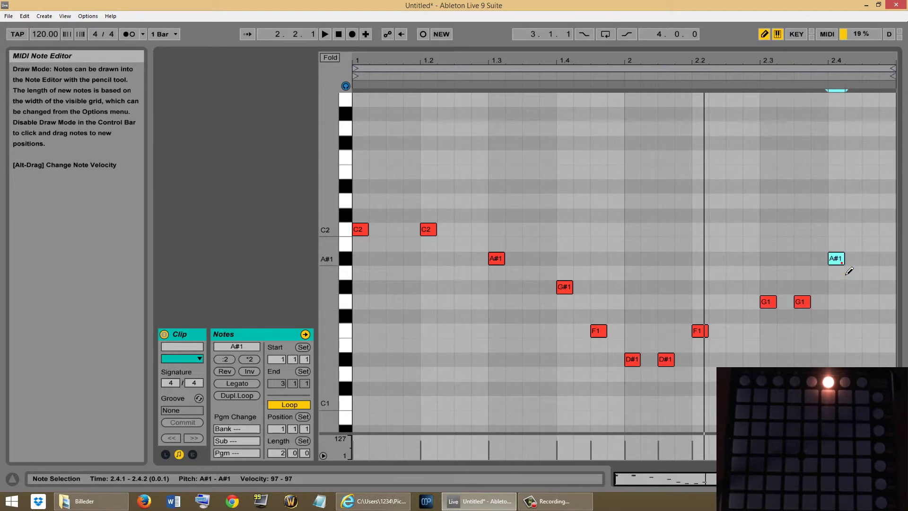
left_click(564, 289)
left_click(565, 302)
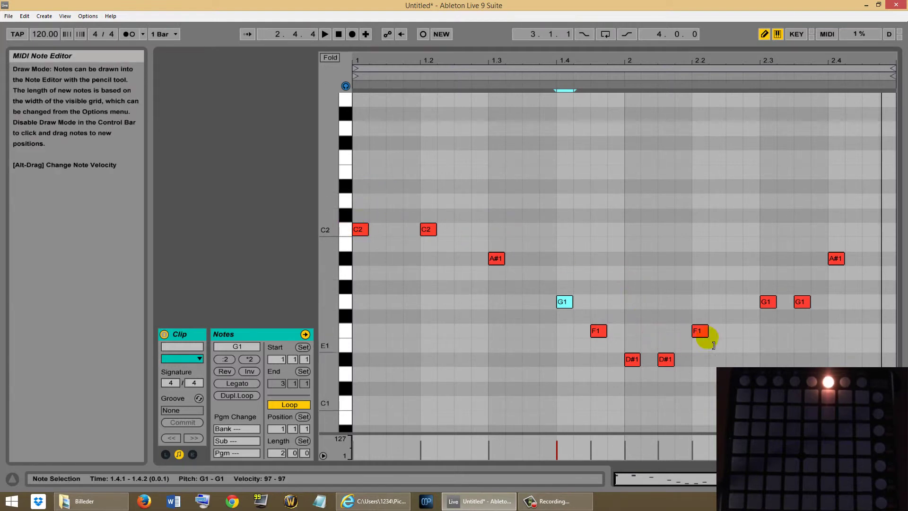
Fold the note editor to show only the used pitches, and return to the Boffner Bass device chain.
left_click(325, 57)
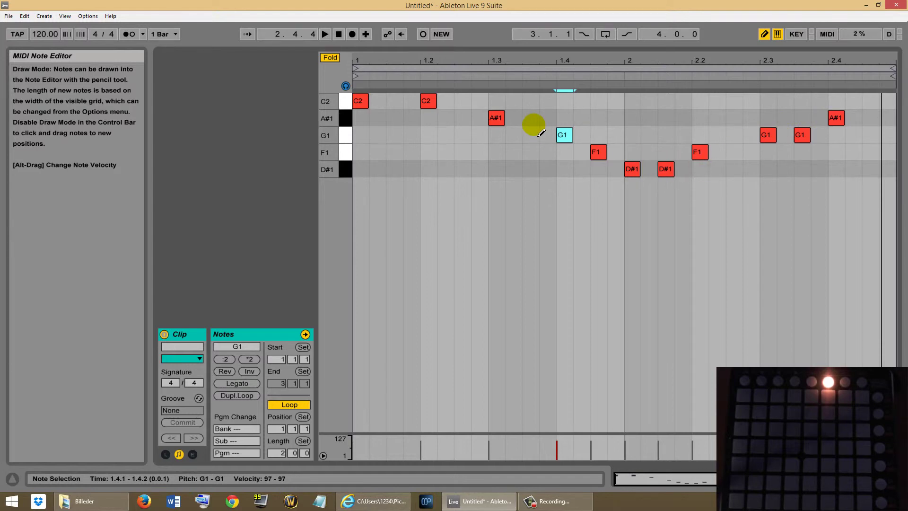
key("shift+Tab")
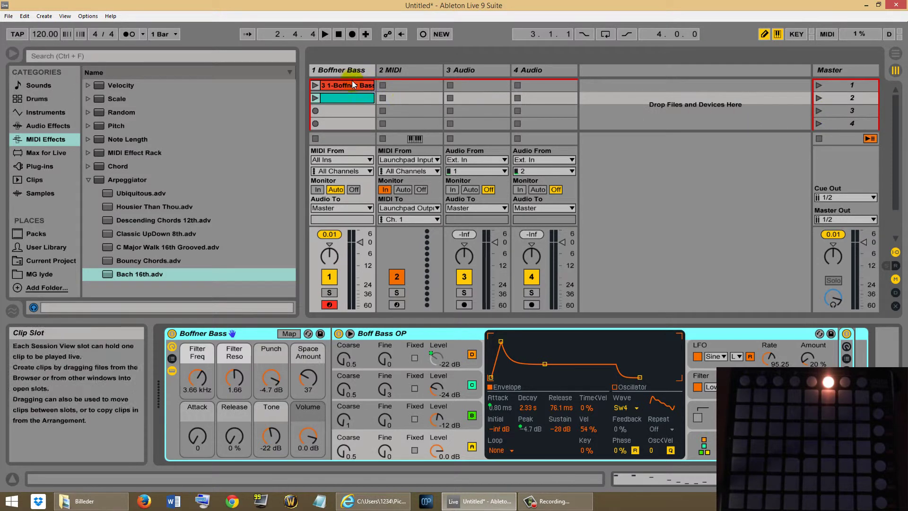
Duplicate the Boffner Bass track, including its devices and clips.
left_click(339, 70)
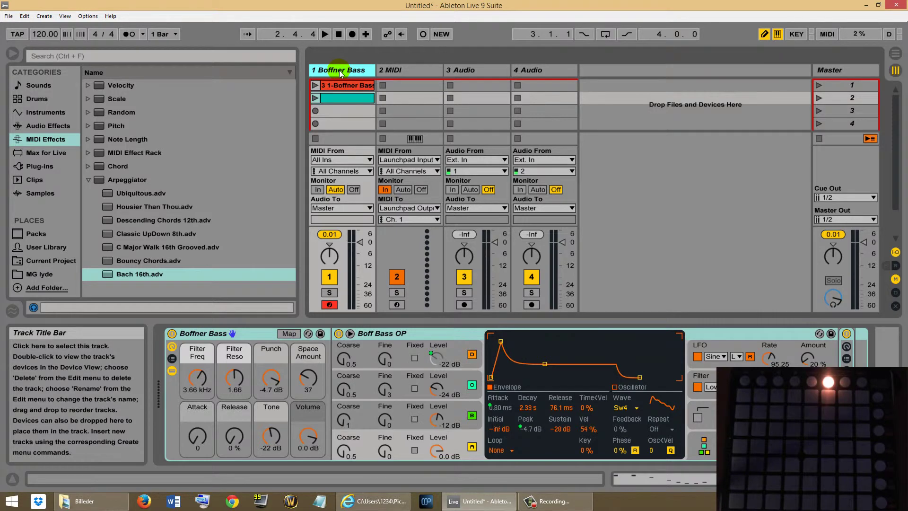
right_click(339, 69)
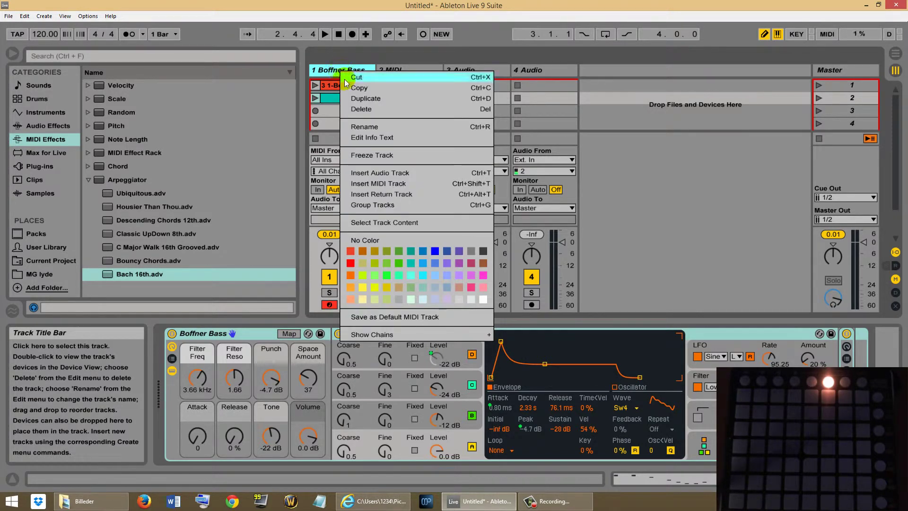
left_click(353, 98)
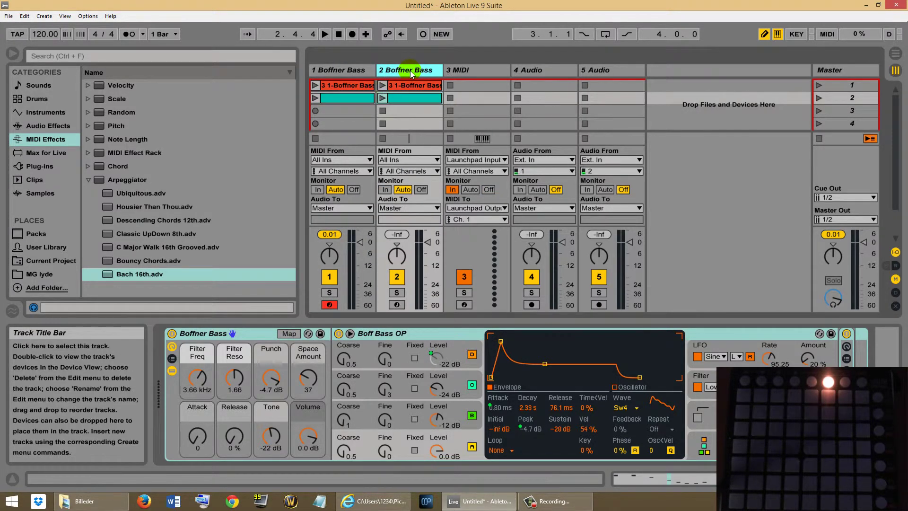
Delete both clips from the duplicated Boffner Bass track.
left_click(415, 86)
key("Delete")
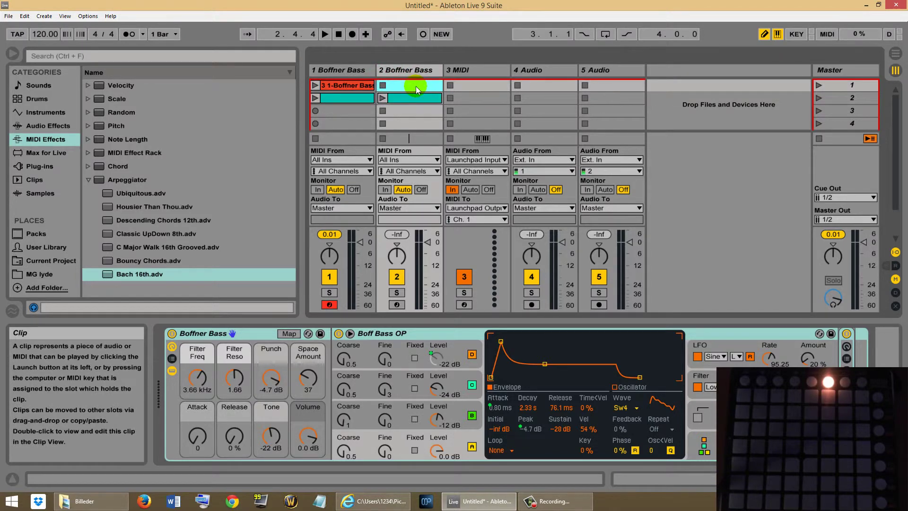
left_click(416, 95)
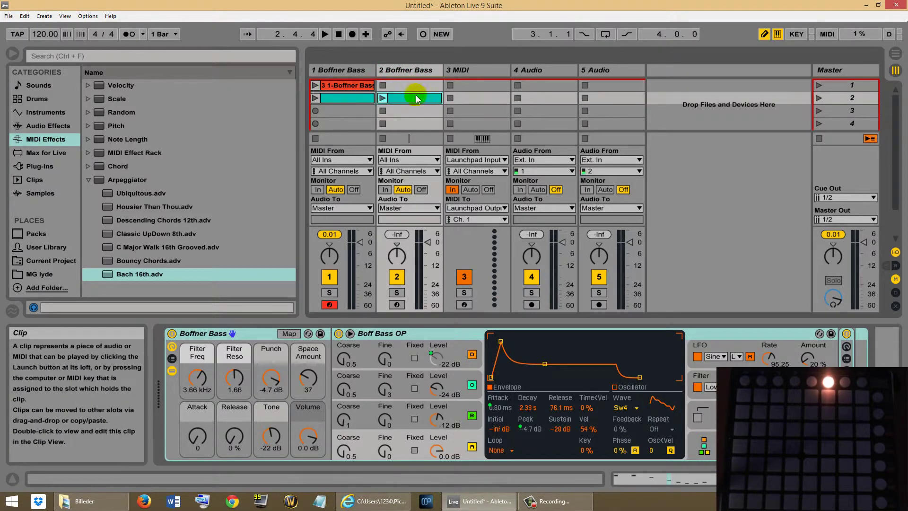
right_click(418, 98)
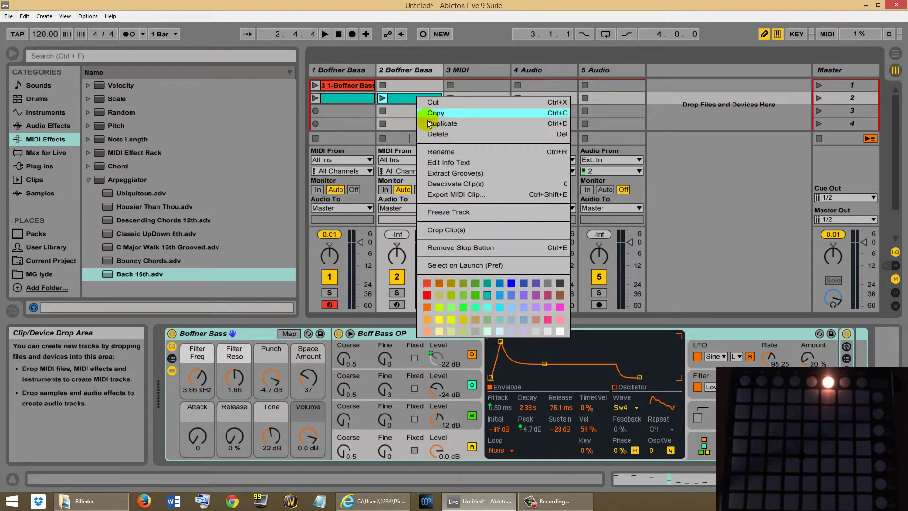
left_click(435, 135)
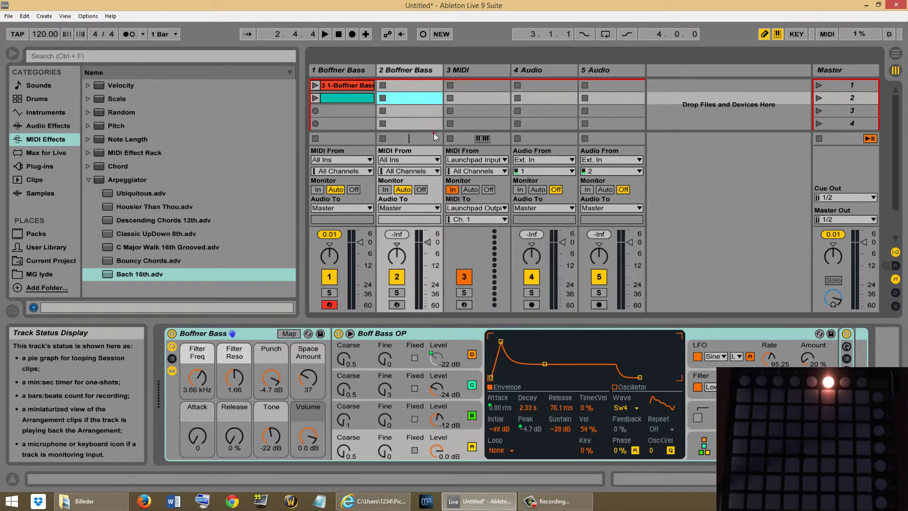
Load the Arpeggiator preset Bach 16th from the MIDI effects onto the second Boffner Bass track.
left_click(413, 71)
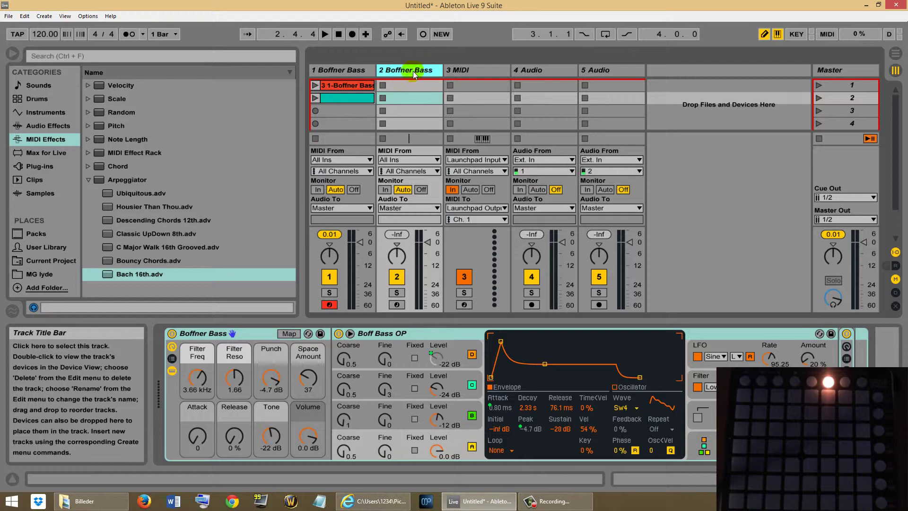
left_click(32, 141)
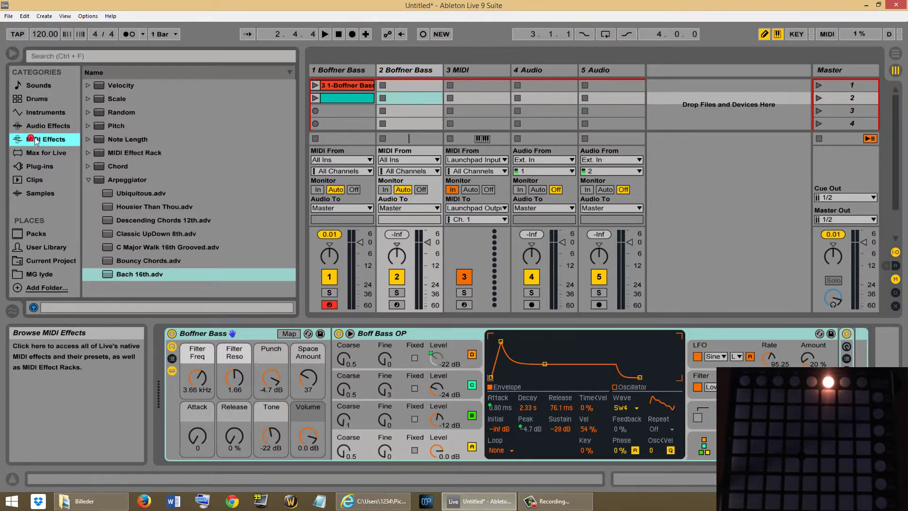
left_click(130, 182)
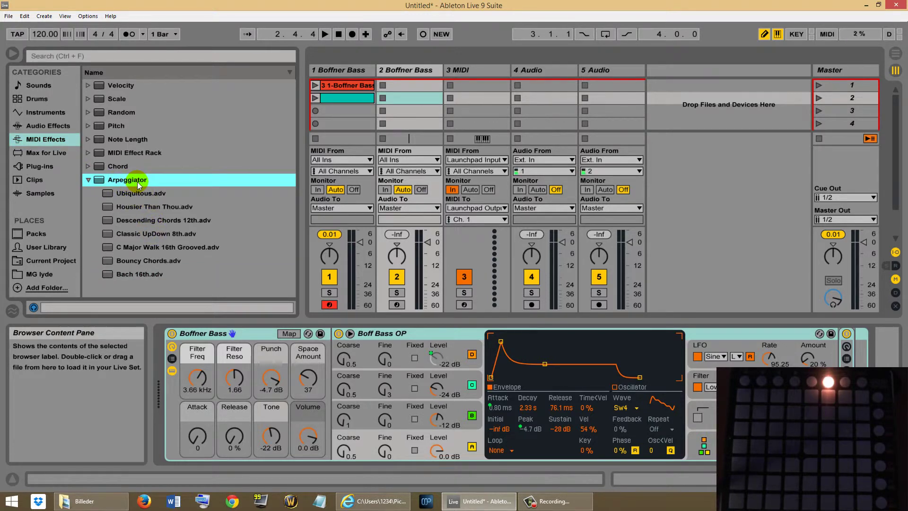
left_click(138, 276)
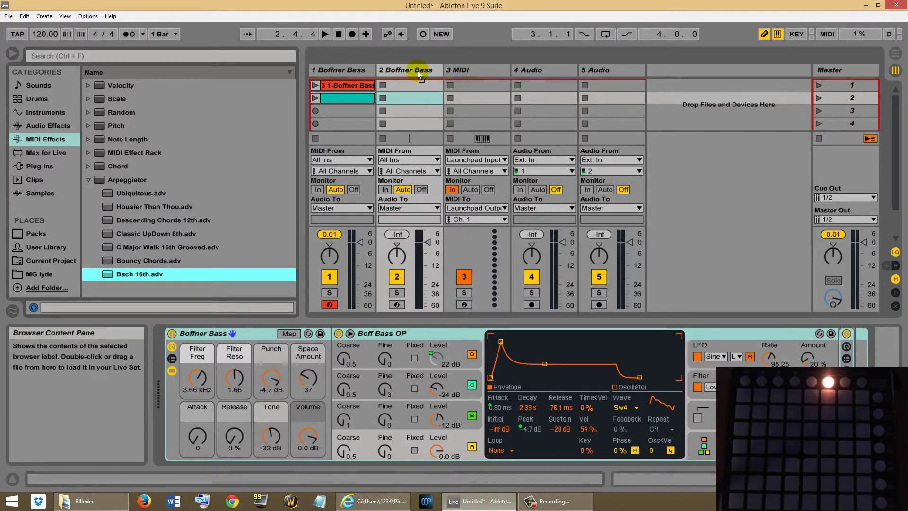
left_click_drag(418, 71, 418, 71)
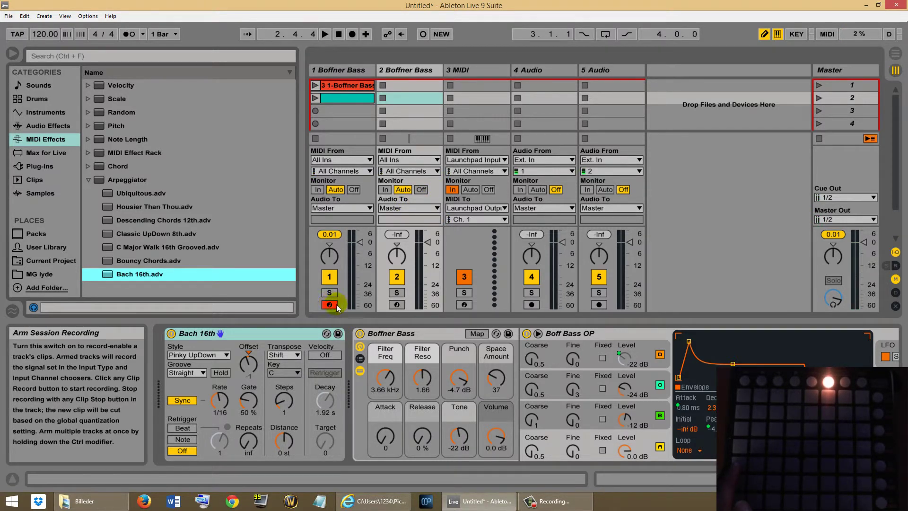
Arm the second Boffner Bass track for recording and set the arpeggiator's synced rate to 1/8.
left_click(397, 304)
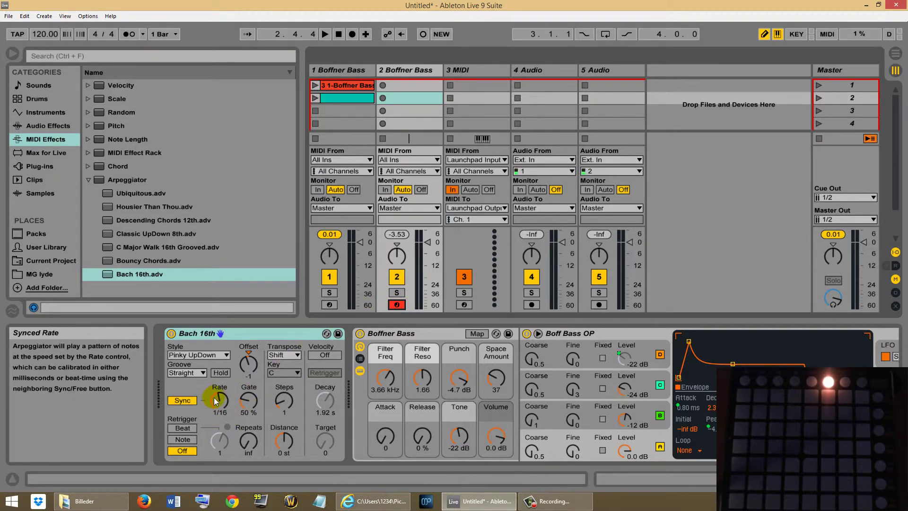
left_click_drag(217, 400, 216, 396)
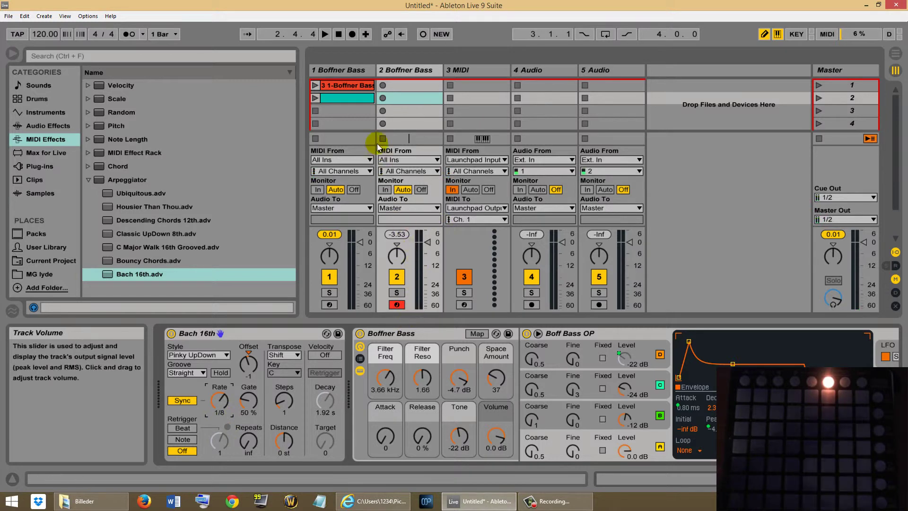
Turn on the metronome and record an arpeggiated bass clip into the second track's first slot.
left_click(127, 33)
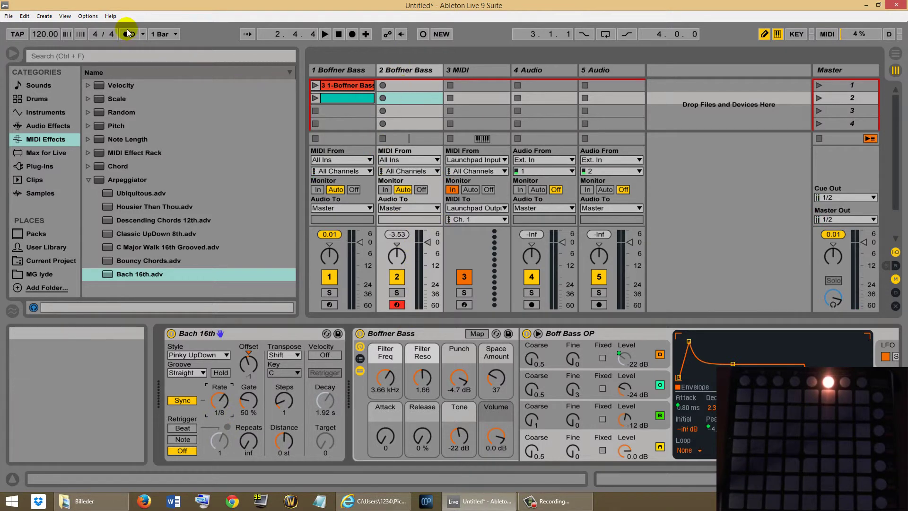
left_click(382, 86)
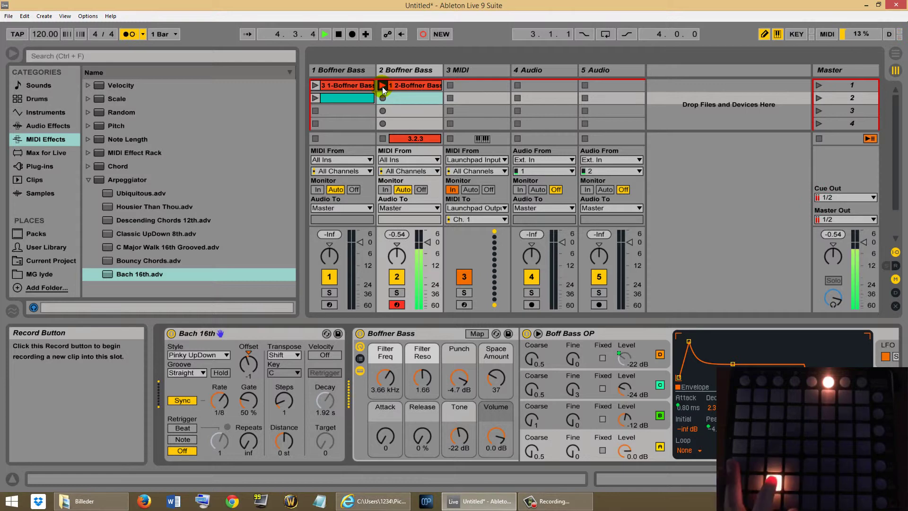
left_click(338, 34)
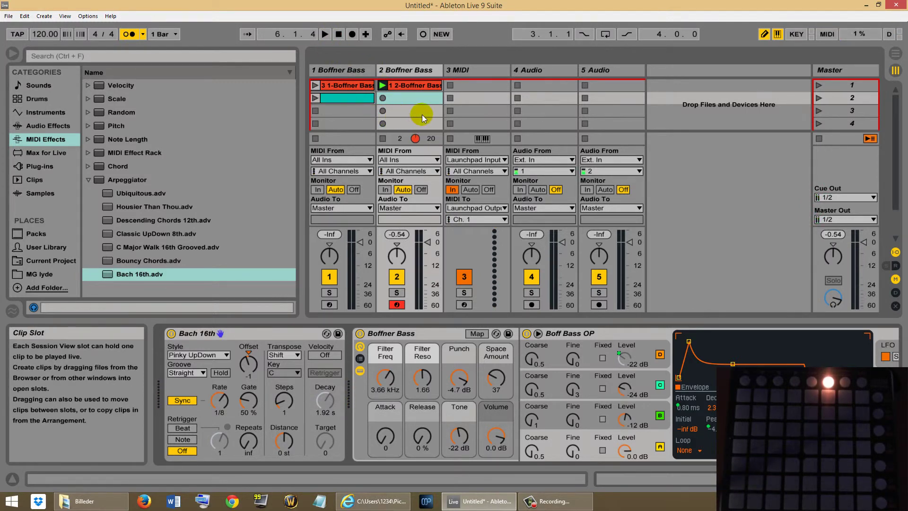
Open the newly recorded clip in the note editor and turn off folding to show all pitches.
double_click(409, 88)
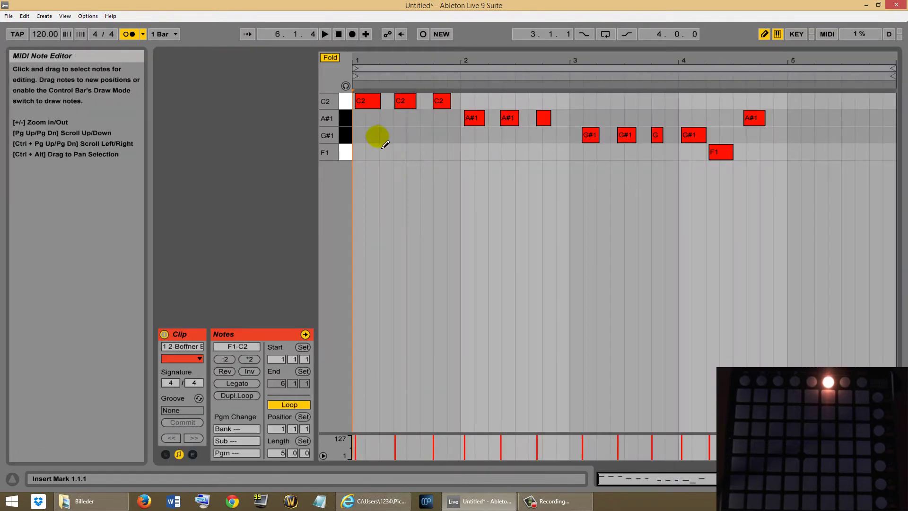
left_click(326, 57)
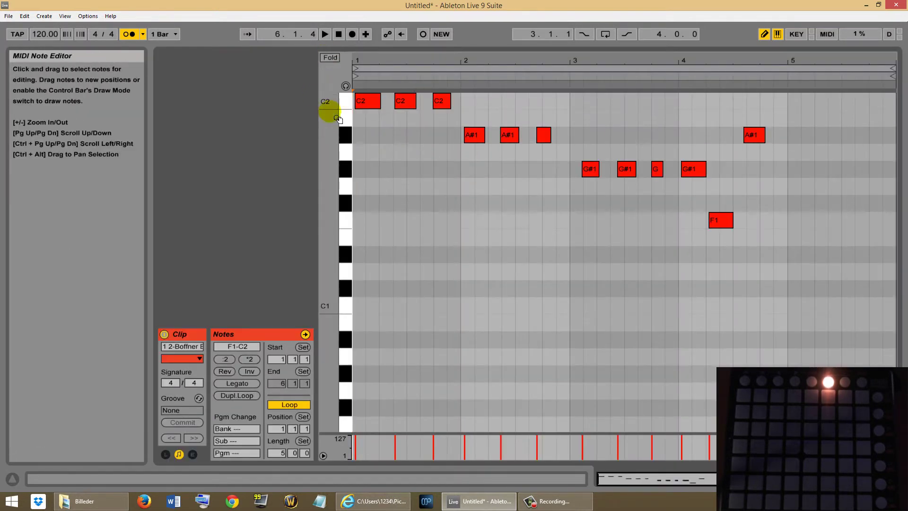
left_click_drag(339, 118, 343, 164)
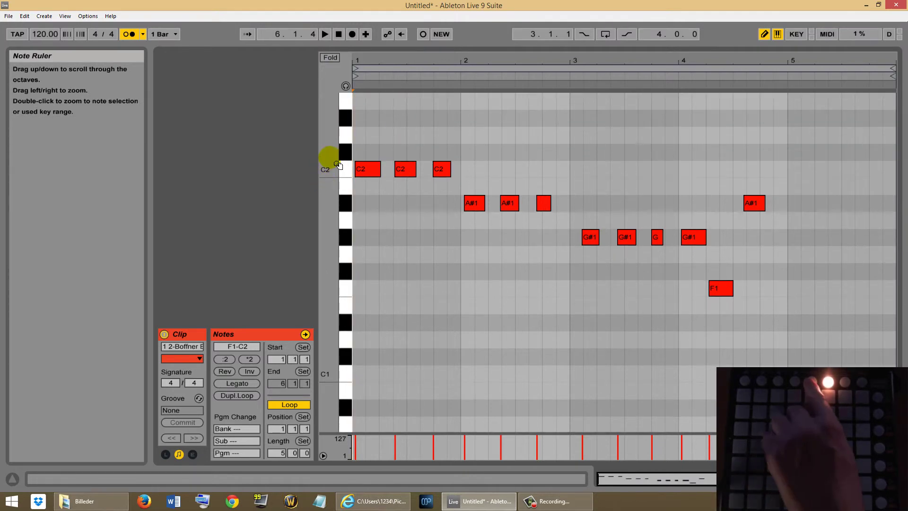
Audition the recorded clip and shorten its loop to four bars.
key("space")
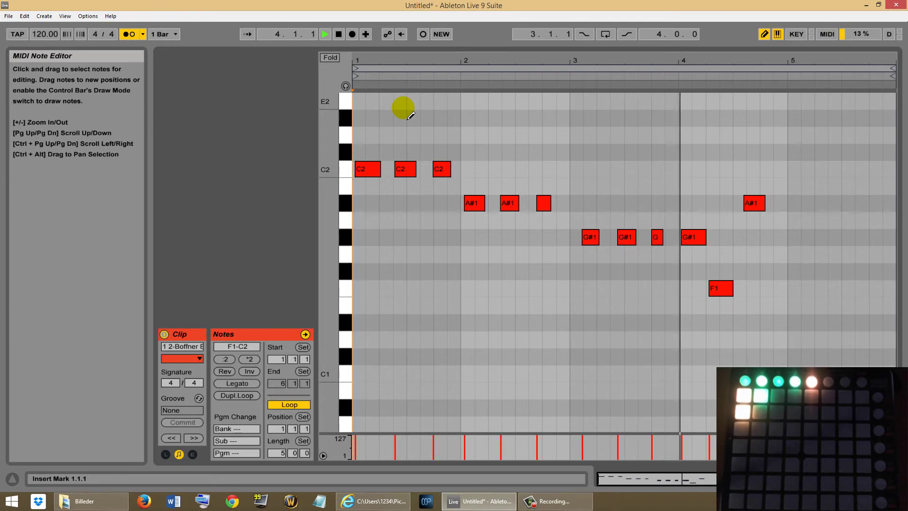
left_click(339, 39)
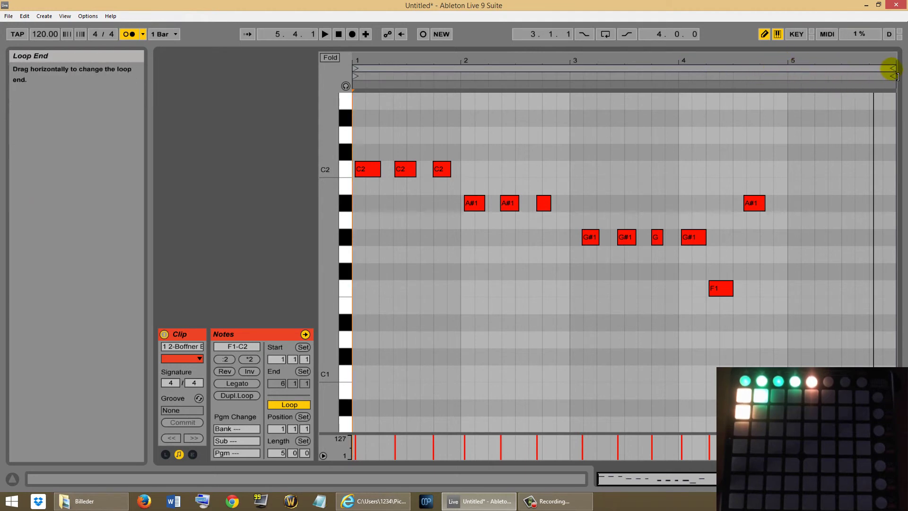
left_click_drag(891, 71, 788, 68)
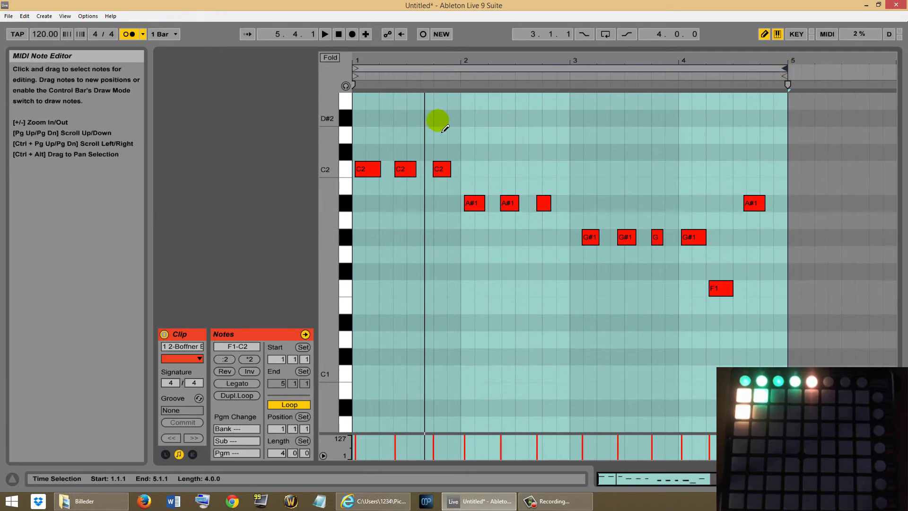
Return to the second Boffner Bass track's device chain and set the arpeggiator's groove to Swing 16.
key("shift+Tab")
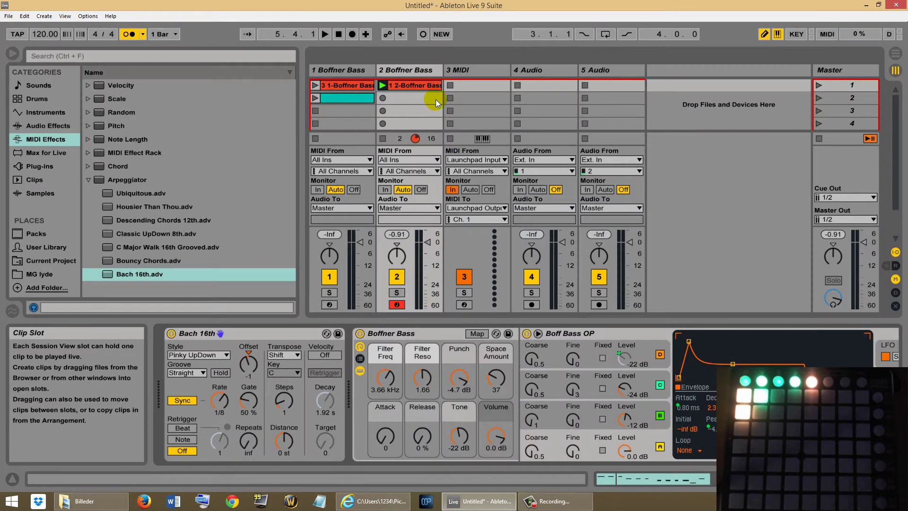
left_click(409, 71)
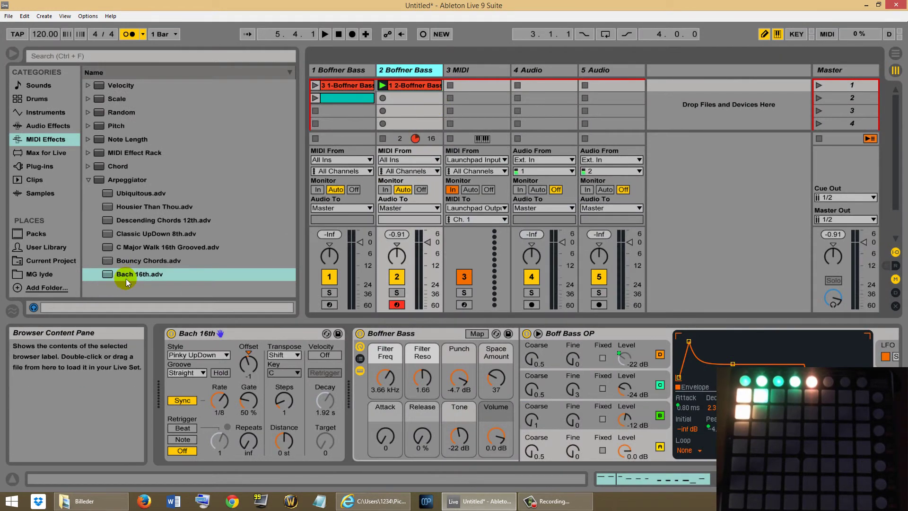
left_click(203, 373)
left_click(185, 404)
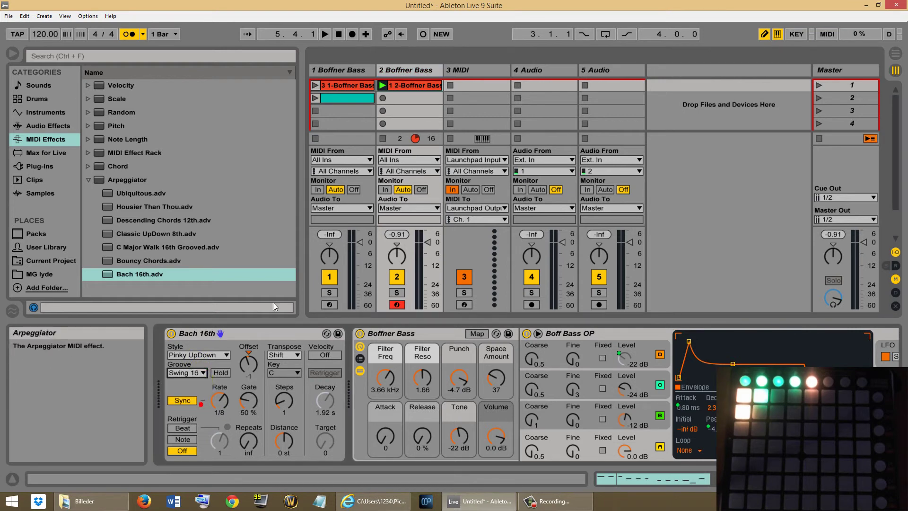
Play the second track's clip while trying an arpeggiator rate of 1/3, settle on 1/16, and stop playback.
left_click(382, 87)
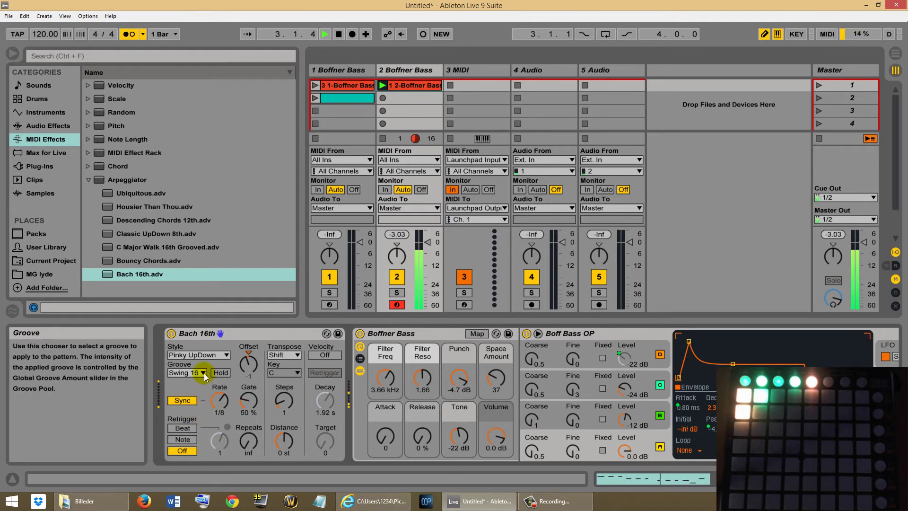
left_click(219, 400)
left_click_drag(219, 400, 219, 400)
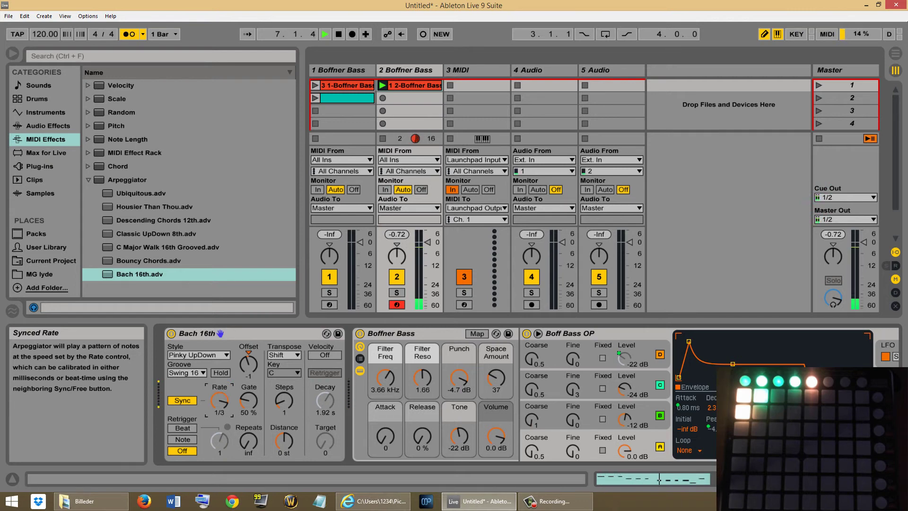
left_click_drag(219, 400, 219, 402)
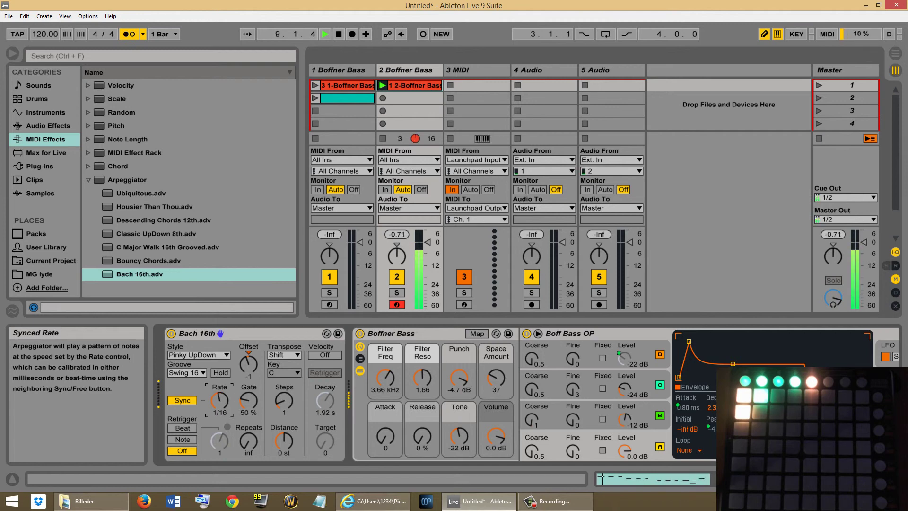
left_click(339, 34)
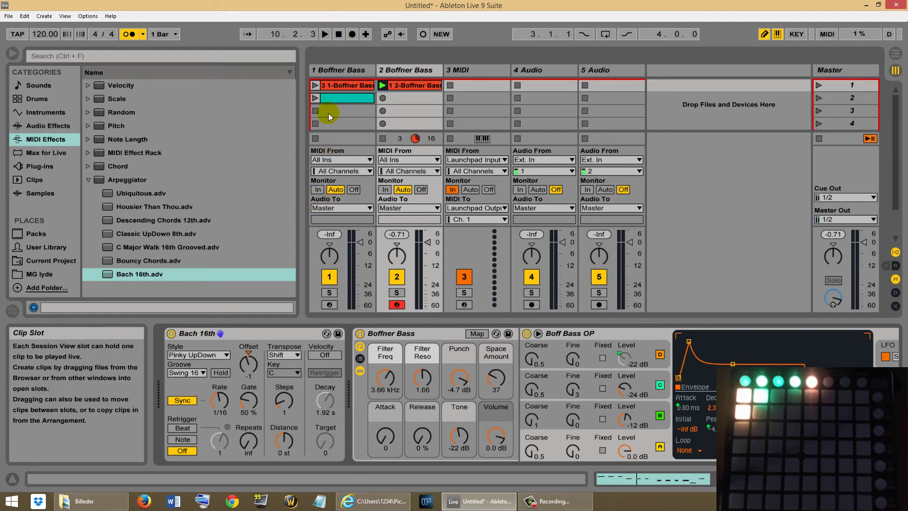
Look over the first Boffner Bass track's clips and reset the arrangement position to 1.1.1.
left_click(340, 89)
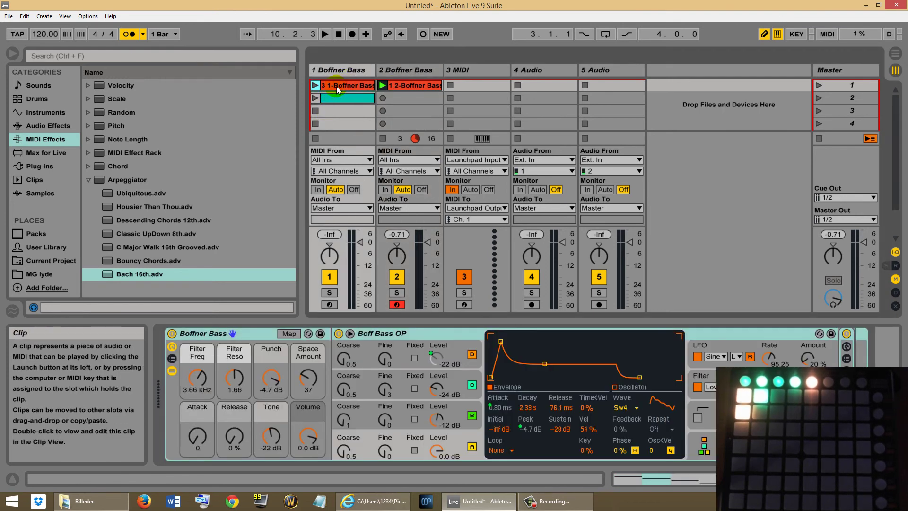
left_click_drag(331, 98, 331, 98)
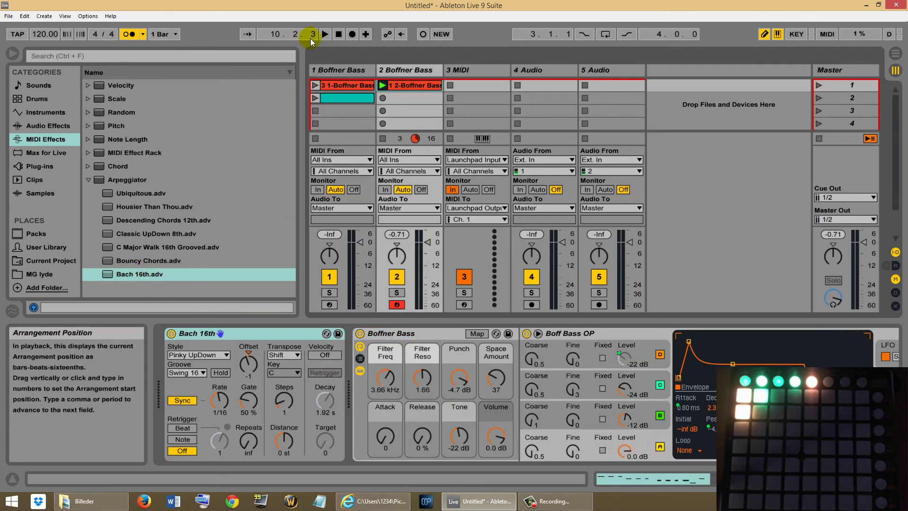
double_click(339, 34)
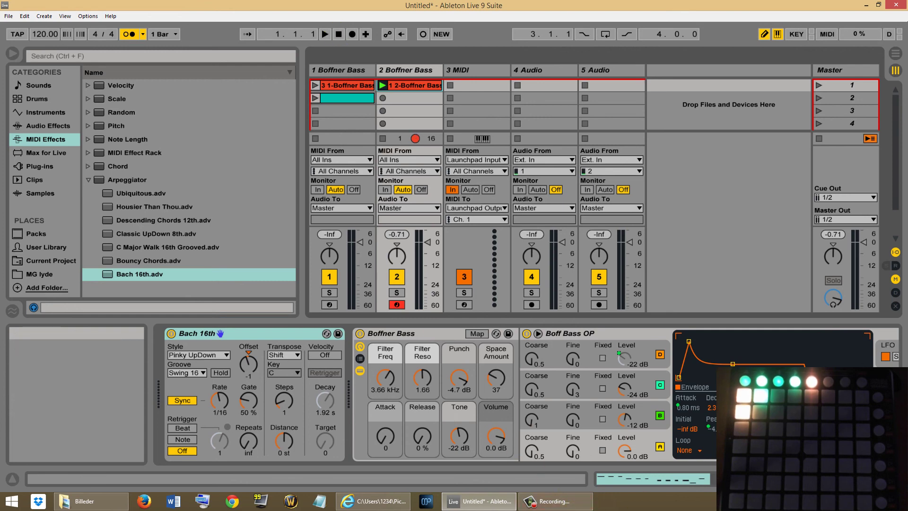